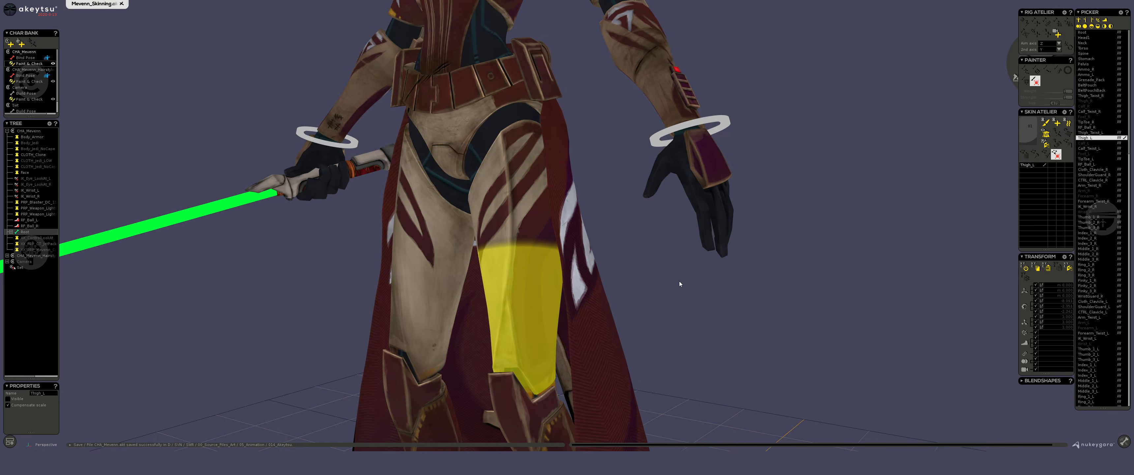
Try smoothing the Thigh_L skin weights upward across the border in the middle of the thigh.
{"action": "middle_click_drag", "start_coordinate": [676, 259], "coordinate": [689, 279], "text": "alt"}
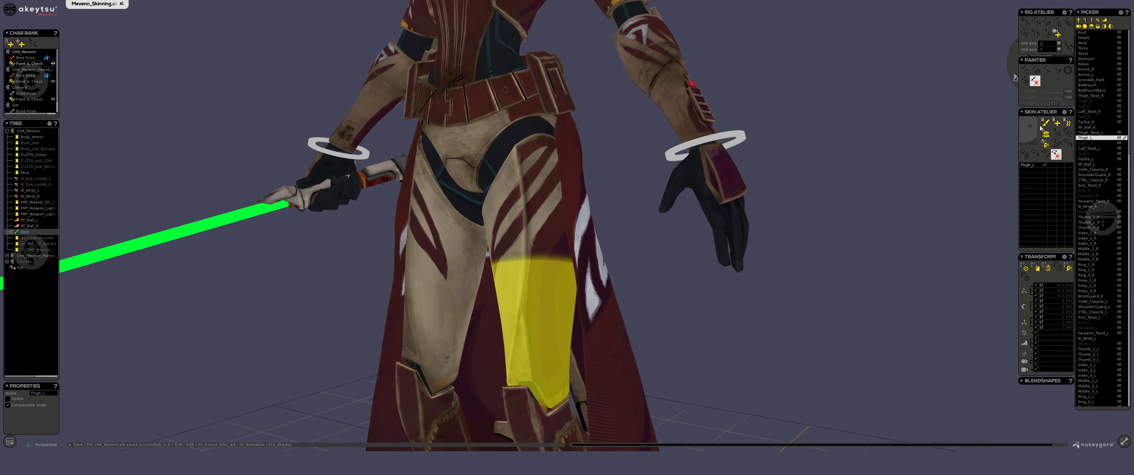
{"action": "left_click_drag", "start_coordinate": [1012, 66], "coordinate": [924, 56]}
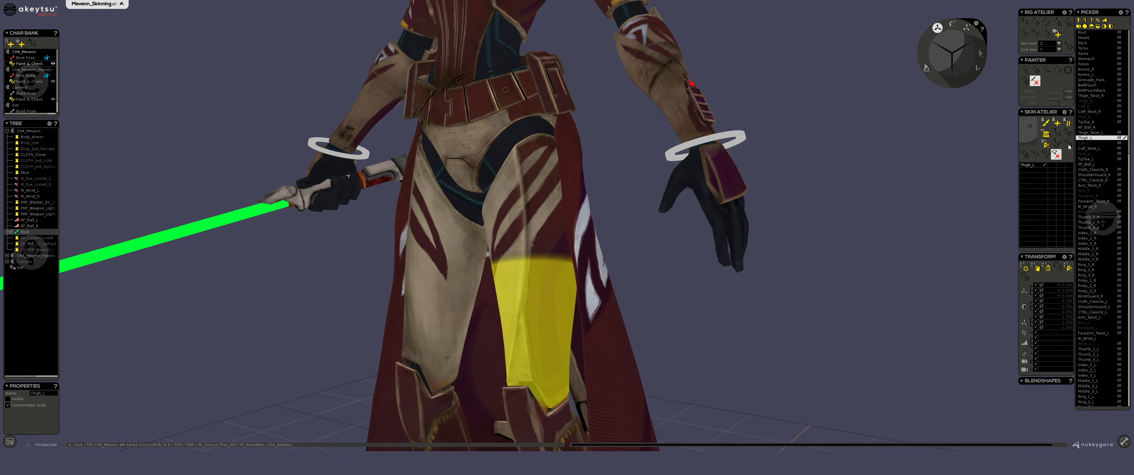
{"action": "left_click", "coordinate": [1045, 123]}
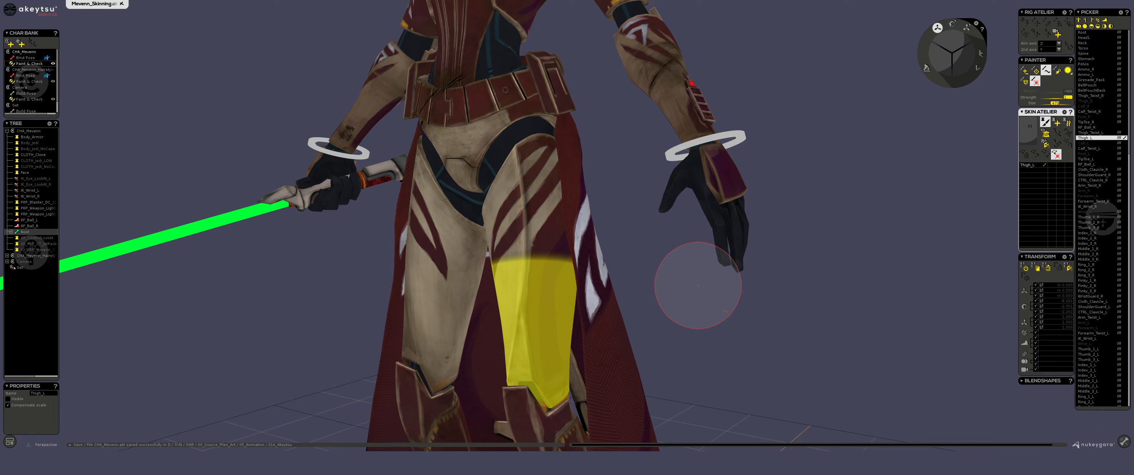
{"action": "left_click_drag", "start_coordinate": [696, 300], "coordinate": [708, 307], "text": "alt"}
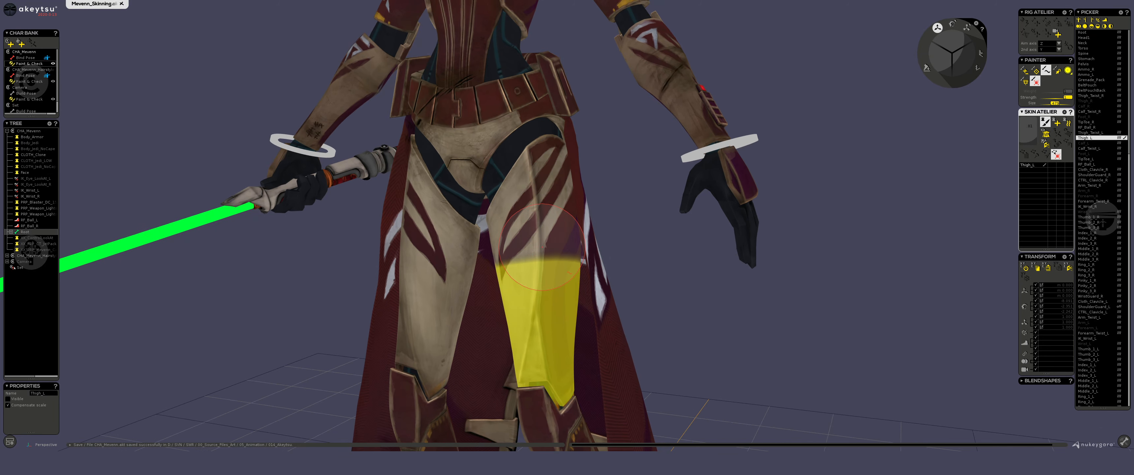
{"action": "mouse_move", "coordinate": [568, 249]}
{"action": "left_mouse_down"}
{"action": "mouse_move", "coordinate": [533, 247]}
{"action": "mouse_move", "coordinate": [563, 247]}
{"action": "mouse_move", "coordinate": [545, 223]}
{"action": "left_mouse_up"}
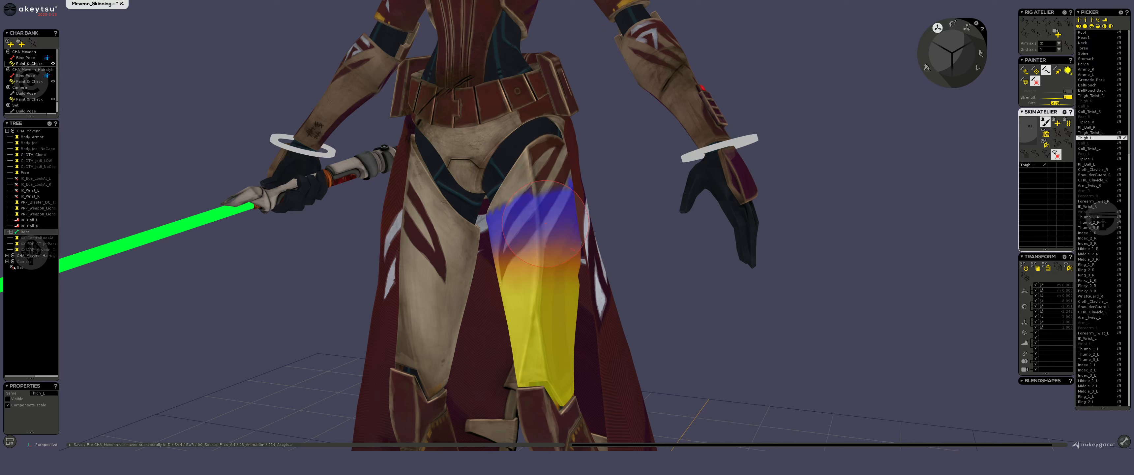
Undo the smoothing strokes made on the Thigh_L weights.
{"action": "key", "text": "ctrl+z"}
{"action": "key", "text": "ctrl+z"}
{"action": "key", "text": "ctrl+z"}
{"action": "key", "text": "ctrl+z"}
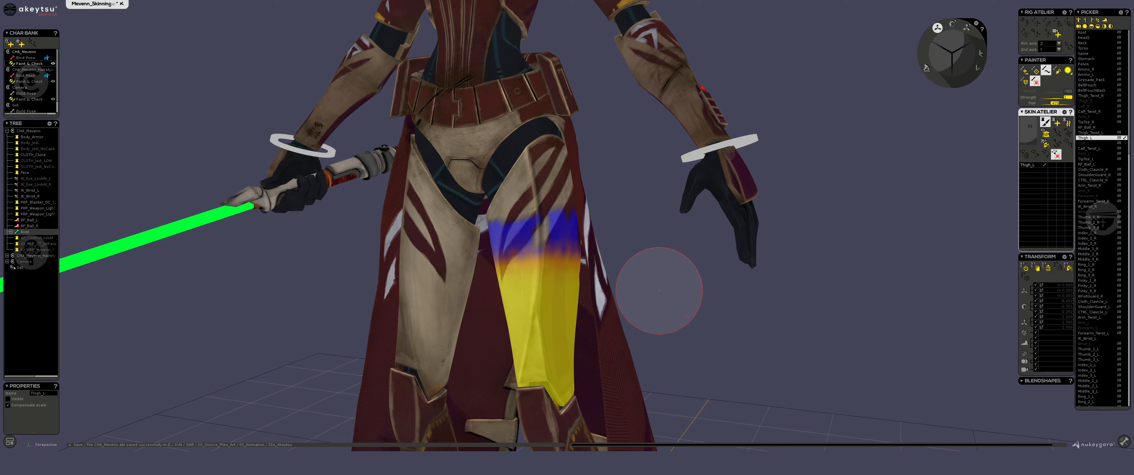
{"action": "key", "text": "ctrl+z"}
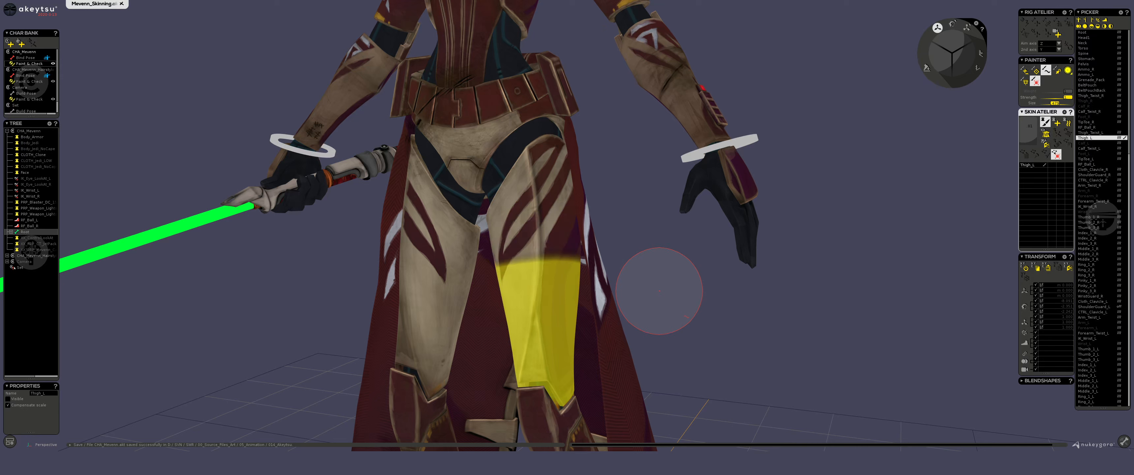
Check the Thigh_Twist_L weights, return to Thigh_L and try smoothing its weights up toward the hip.
{"action": "left_click", "coordinate": [1092, 133]}
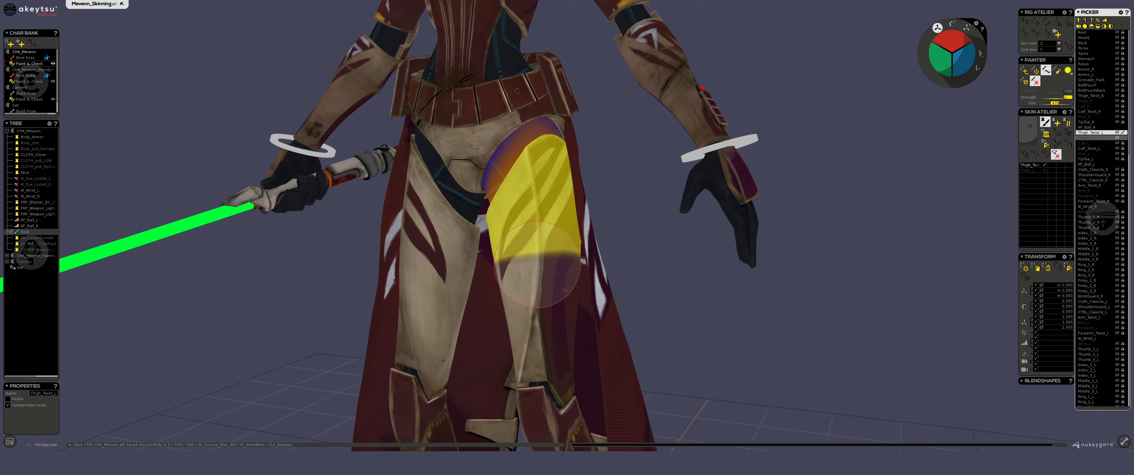
{"action": "left_click", "coordinate": [1028, 170]}
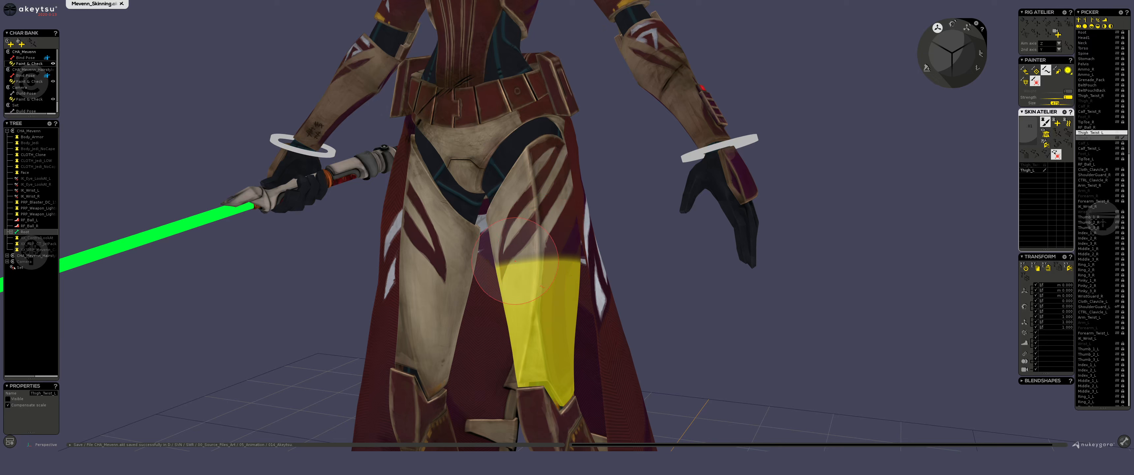
{"action": "mouse_move", "coordinate": [516, 261]}
{"action": "left_mouse_down"}
{"action": "mouse_move", "coordinate": [523, 240]}
{"action": "mouse_move", "coordinate": [556, 231]}
{"action": "mouse_move", "coordinate": [514, 247]}
{"action": "mouse_move", "coordinate": [572, 200]}
{"action": "mouse_move", "coordinate": [531, 241]}
{"action": "mouse_move", "coordinate": [557, 181]}
{"action": "mouse_move", "coordinate": [560, 238]}
{"action": "mouse_move", "coordinate": [523, 274]}
{"action": "left_mouse_up"}
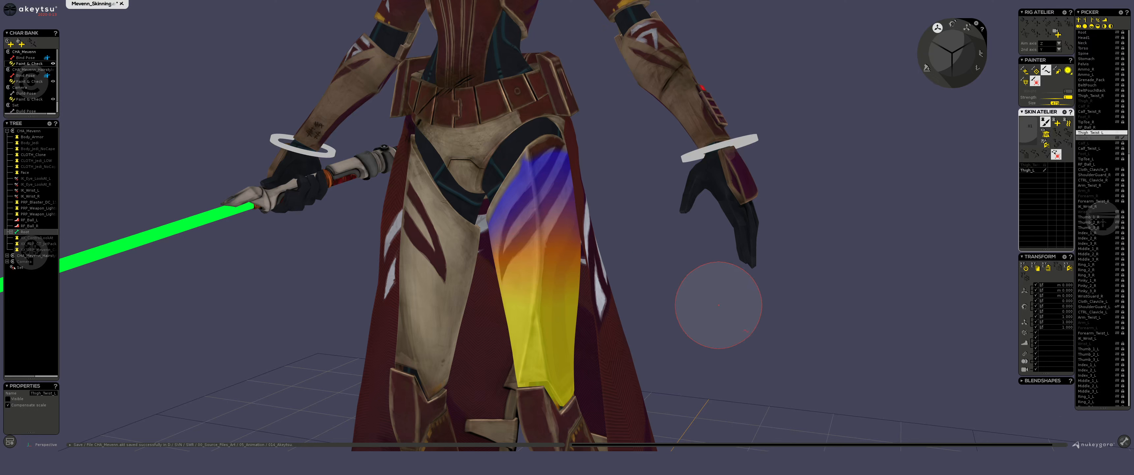
Undo all the smoothing that spread the Thigh_L weights toward the hip.
{"action": "key", "text": "ctrl+z"}
{"action": "key", "text": "ctrl+z"}
{"action": "key", "text": "ctrl+z"}
{"action": "key", "text": "ctrl+z"}
{"action": "key", "text": "ctrl+z"}
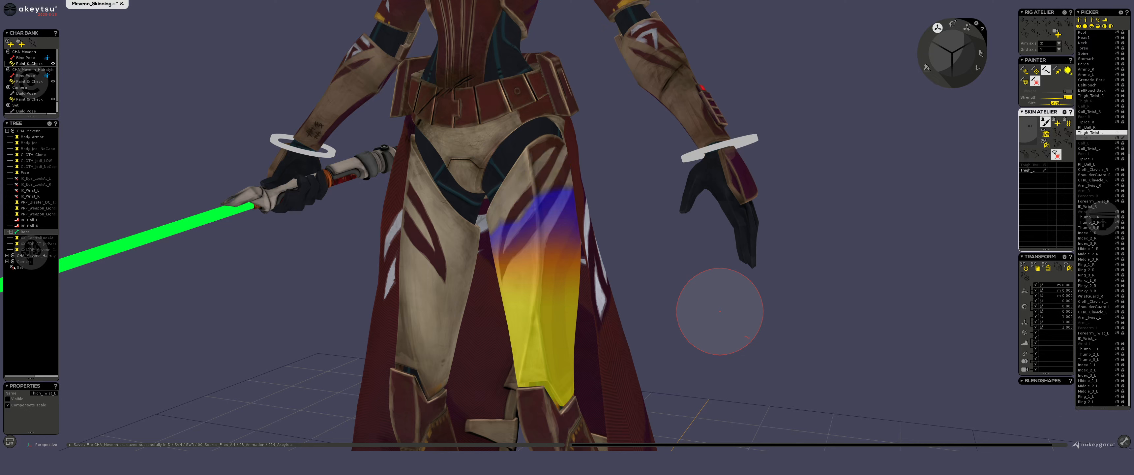
{"action": "key", "text": "ctrl+z"}
{"action": "key", "text": "ctrl+z"}
{"action": "key", "text": "ctrl+z"}
{"action": "key", "text": "ctrl+z"}
{"action": "key", "text": "ctrl+z"}
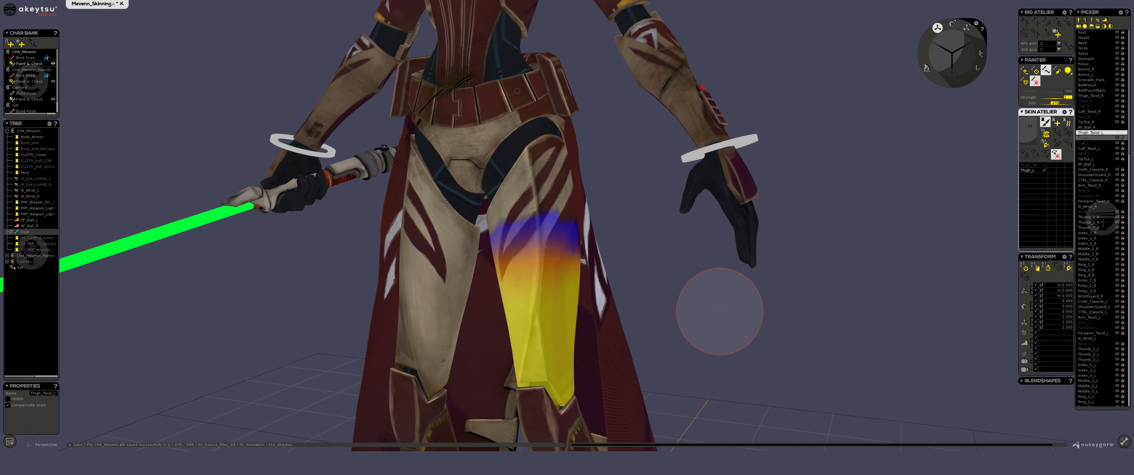
{"action": "key", "text": "ctrl+z"}
{"action": "key", "text": "ctrl+z"}
{"action": "key", "text": "ctrl+z"}
{"action": "key", "text": "ctrl+z"}
{"action": "key", "text": "ctrl+z"}
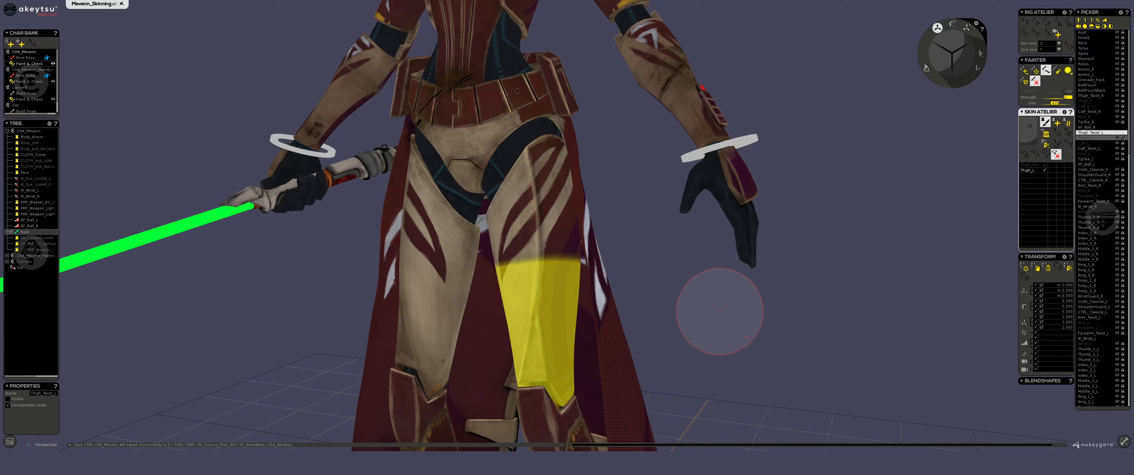
Switch to the G502 HERO mouse settings, examine the overclick macro, and return to the akeytsu viewport.
{"action": "left_click", "coordinate": [518, 1]}
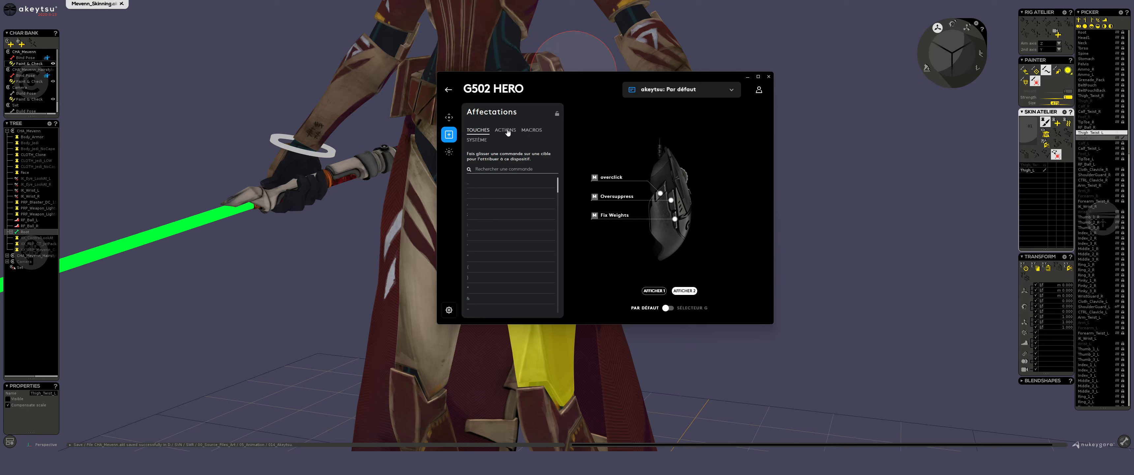
{"action": "left_click", "coordinate": [531, 131]}
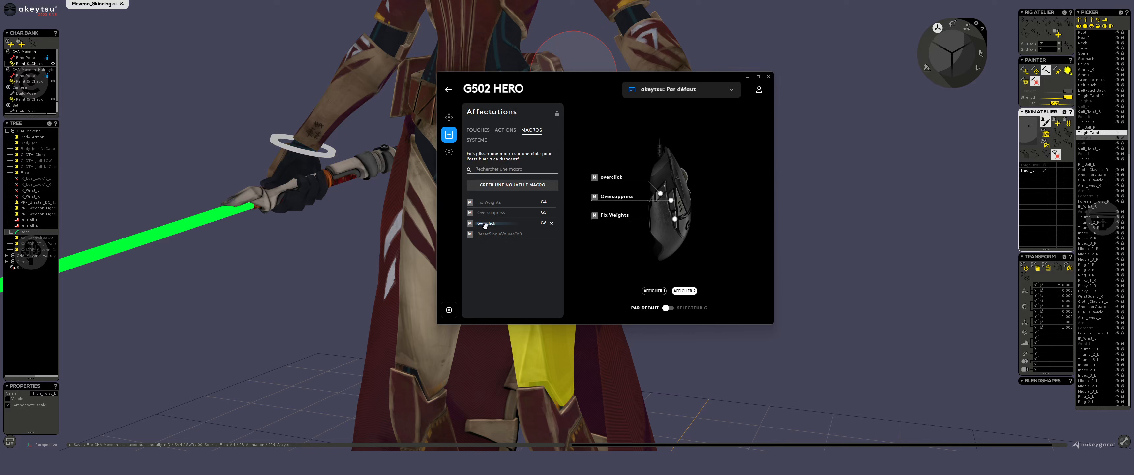
{"action": "left_click", "coordinate": [500, 222]}
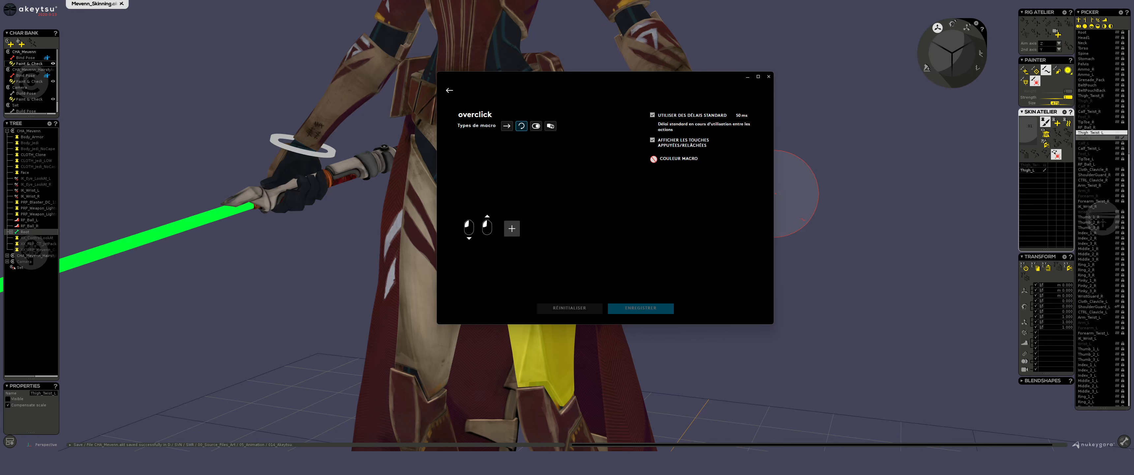
{"action": "left_click", "coordinate": [821, 167]}
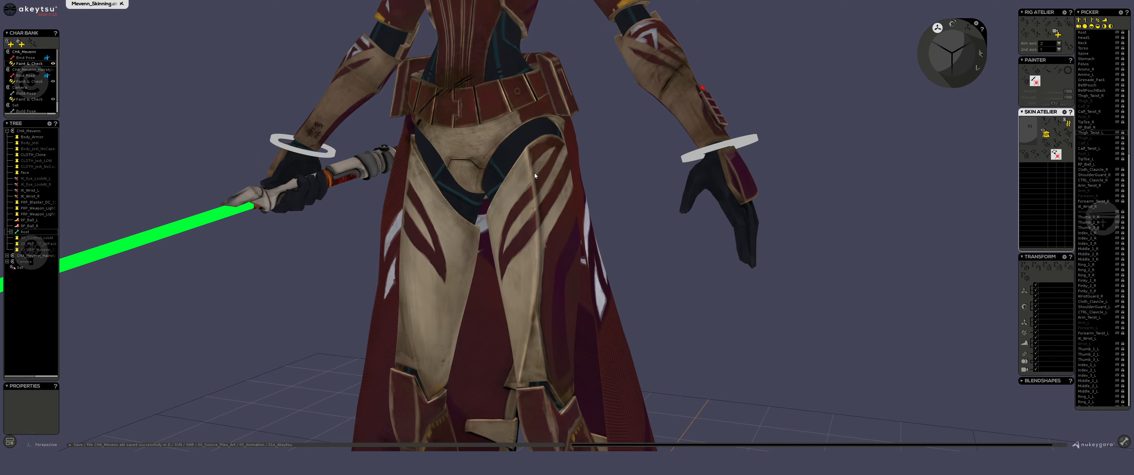
Select the Thigh_Twist_L joint and try smoothing its skin weights down the thigh toward the knee.
{"action": "left_click", "coordinate": [546, 210]}
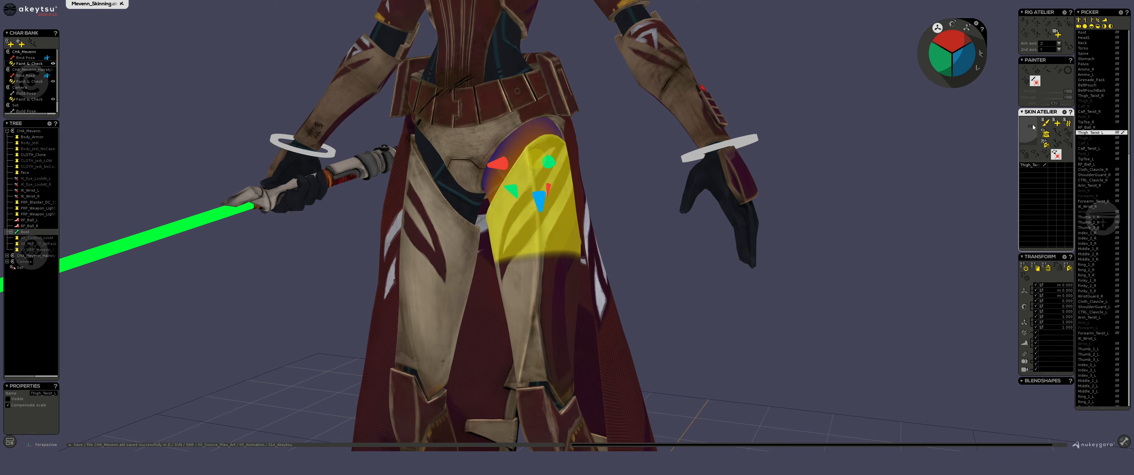
{"action": "left_click", "coordinate": [1045, 122]}
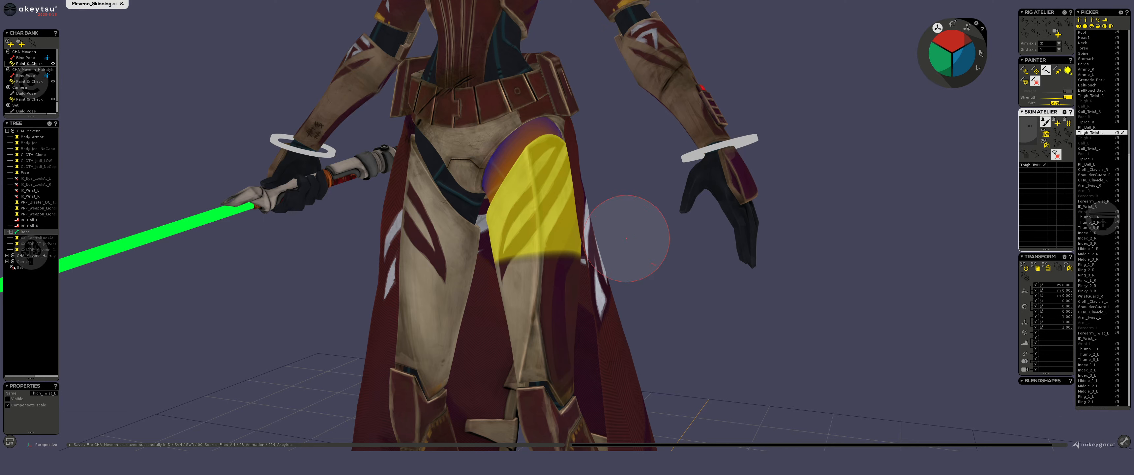
{"action": "left_click", "coordinate": [1037, 70]}
{"action": "mouse_move", "coordinate": [578, 256]}
{"action": "left_mouse_down"}
{"action": "mouse_move", "coordinate": [543, 261]}
{"action": "mouse_move", "coordinate": [554, 313]}
{"action": "mouse_move", "coordinate": [532, 310]}
{"action": "left_mouse_up"}
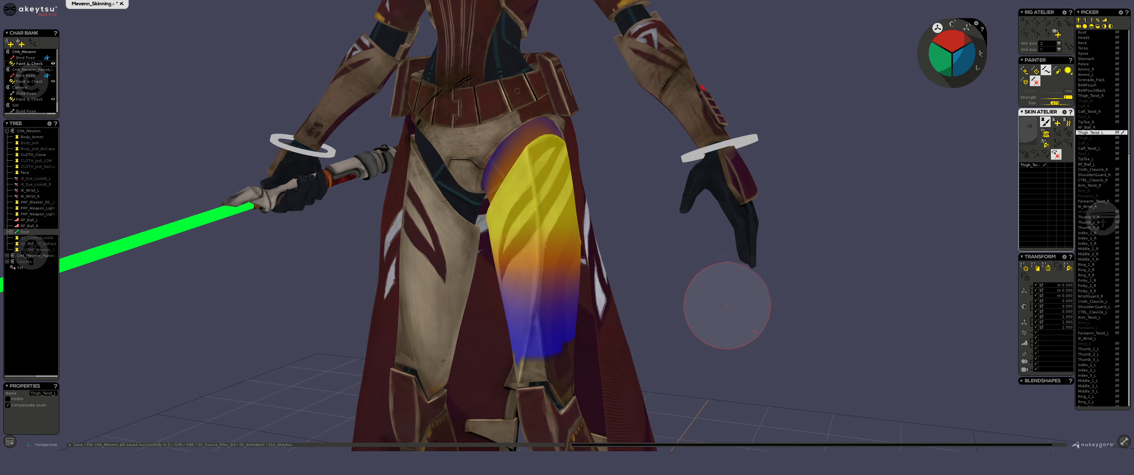
Undo the smoothing strokes made on the Thigh_Twist_L weights.
{"action": "key", "text": "ctrl+z"}
{"action": "key", "text": "ctrl+z"}
{"action": "key", "text": "ctrl+z"}
{"action": "key", "text": "ctrl+z"}
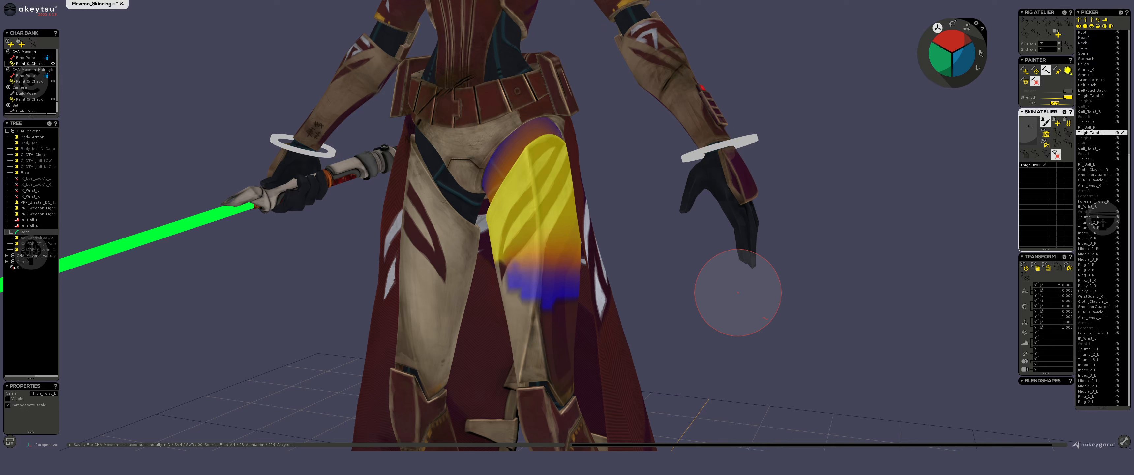
{"action": "key", "text": "ctrl+z"}
Try painting Thigh_Twist_L weights onto the lower thigh with the weight paint brush, and undo the stroke.
{"action": "left_click", "coordinate": [1024, 71]}
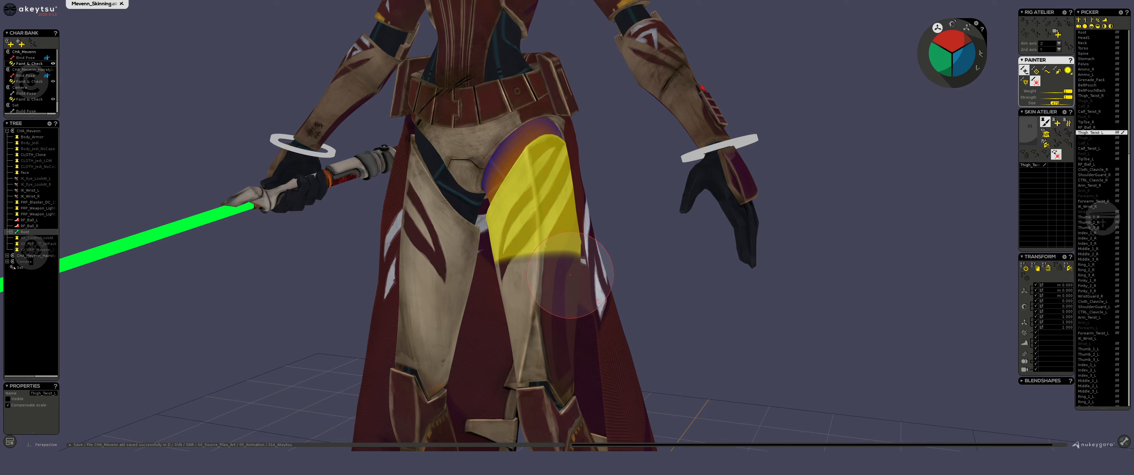
{"action": "mouse_move", "coordinate": [608, 273]}
{"action": "left_mouse_down"}
{"action": "mouse_move", "coordinate": [526, 325]}
{"action": "mouse_move", "coordinate": [555, 388]}
{"action": "mouse_move", "coordinate": [568, 361]}
{"action": "mouse_move", "coordinate": [568, 220]}
{"action": "mouse_move", "coordinate": [482, 391]}
{"action": "mouse_move", "coordinate": [418, 229]}
{"action": "mouse_move", "coordinate": [480, 411]}
{"action": "mouse_move", "coordinate": [511, 303]}
{"action": "mouse_move", "coordinate": [552, 310]}
{"action": "left_mouse_up"}
{"action": "key", "text": "ctrl+z"}
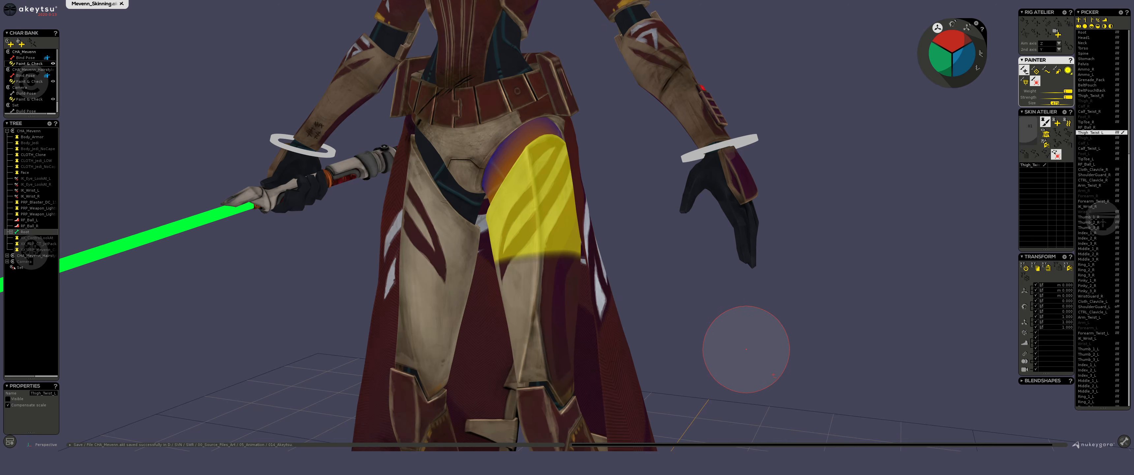
Try painting Thigh_L weights over the upper thigh, and undo the stroke.
{"action": "left_click", "coordinate": [1086, 137]}
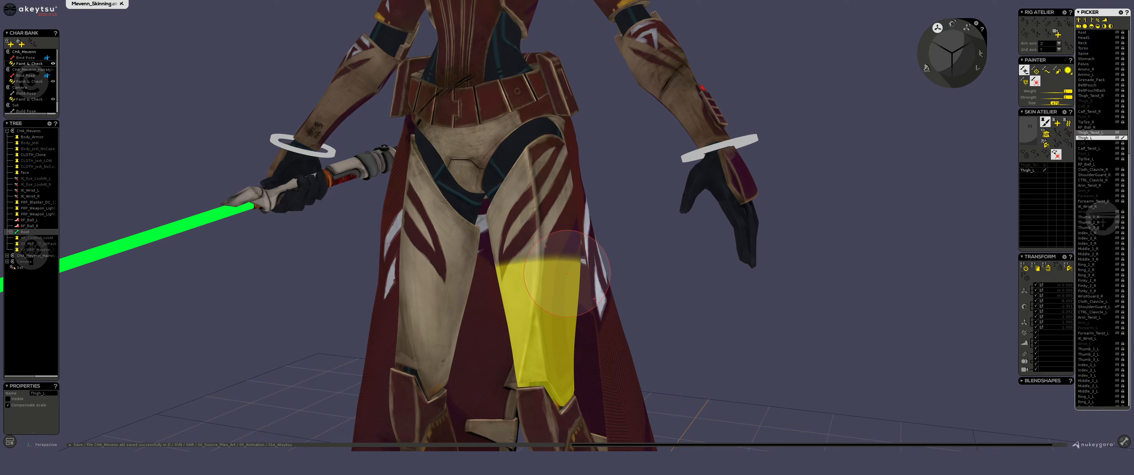
{"action": "mouse_move", "coordinate": [537, 238]}
{"action": "left_mouse_down"}
{"action": "mouse_move", "coordinate": [498, 229]}
{"action": "mouse_move", "coordinate": [552, 196]}
{"action": "mouse_move", "coordinate": [509, 173]}
{"action": "mouse_move", "coordinate": [541, 356]}
{"action": "mouse_move", "coordinate": [570, 335]}
{"action": "mouse_move", "coordinate": [552, 162]}
{"action": "mouse_move", "coordinate": [625, 333]}
{"action": "left_mouse_up"}
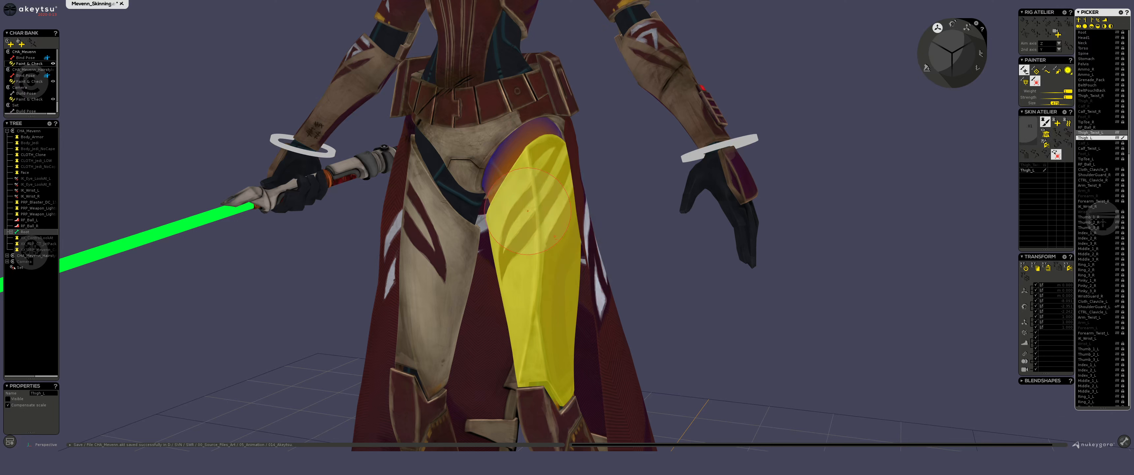
{"action": "key", "text": "ctrl+z"}
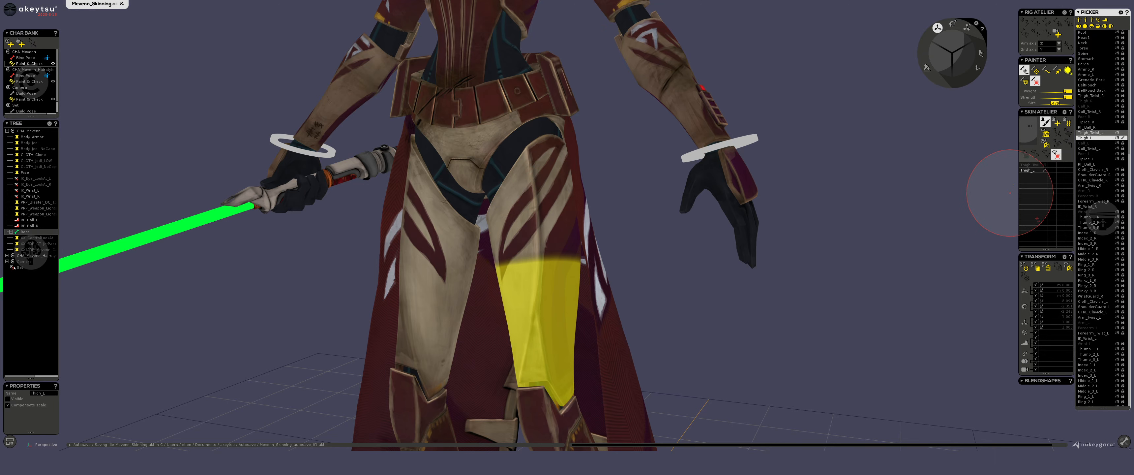
Try painting Thigh_Twist_L weights onto the torso, belt, and both forearms and hands.
{"action": "left_click", "coordinate": [1095, 134]}
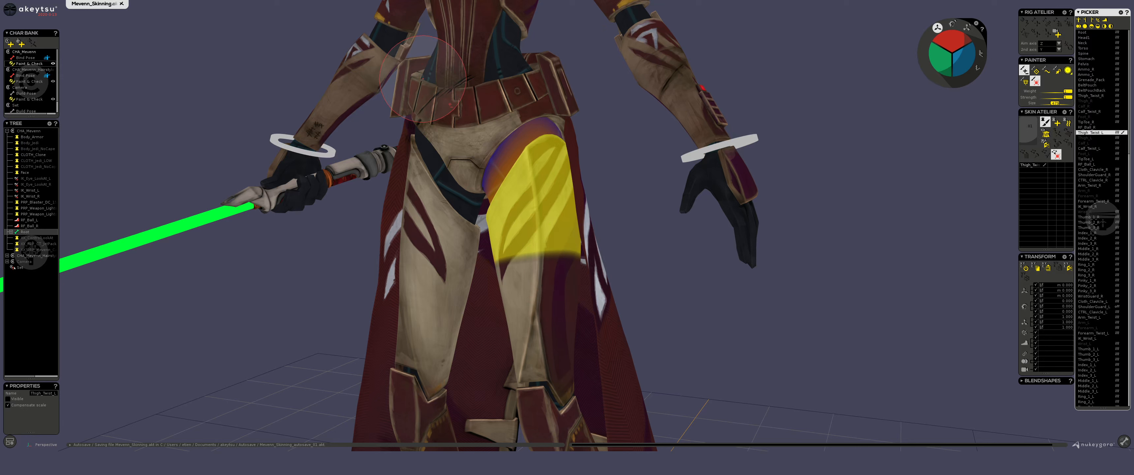
{"action": "mouse_move", "coordinate": [422, 79]}
{"action": "left_mouse_down"}
{"action": "mouse_move", "coordinate": [467, 62]}
{"action": "mouse_move", "coordinate": [472, 83]}
{"action": "left_mouse_up"}
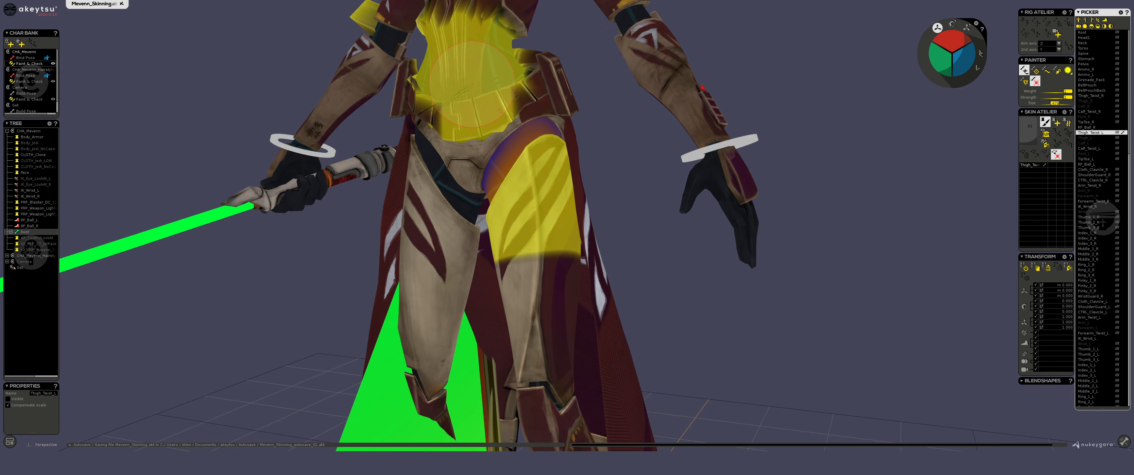
{"action": "left_click_drag", "start_coordinate": [303, 132], "coordinate": [304, 113]}
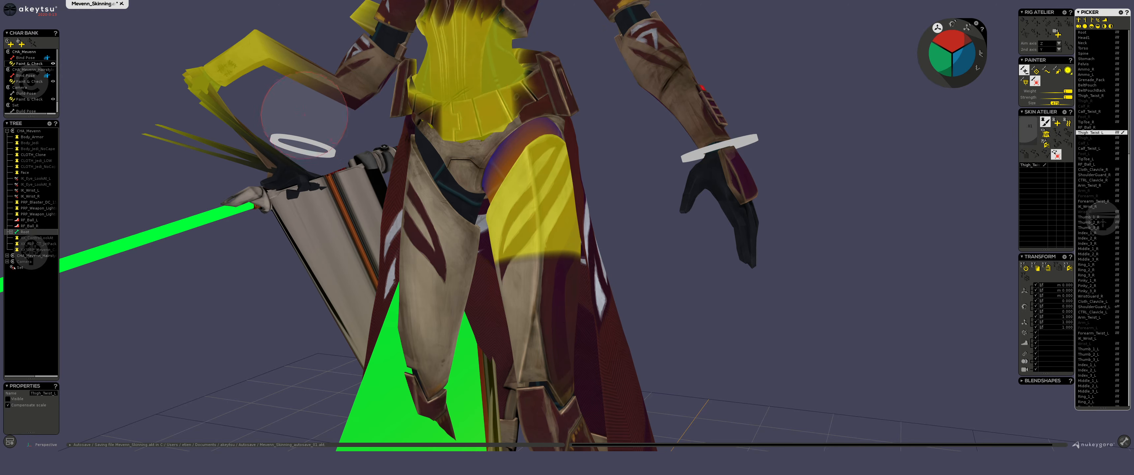
{"action": "left_click", "coordinate": [710, 150]}
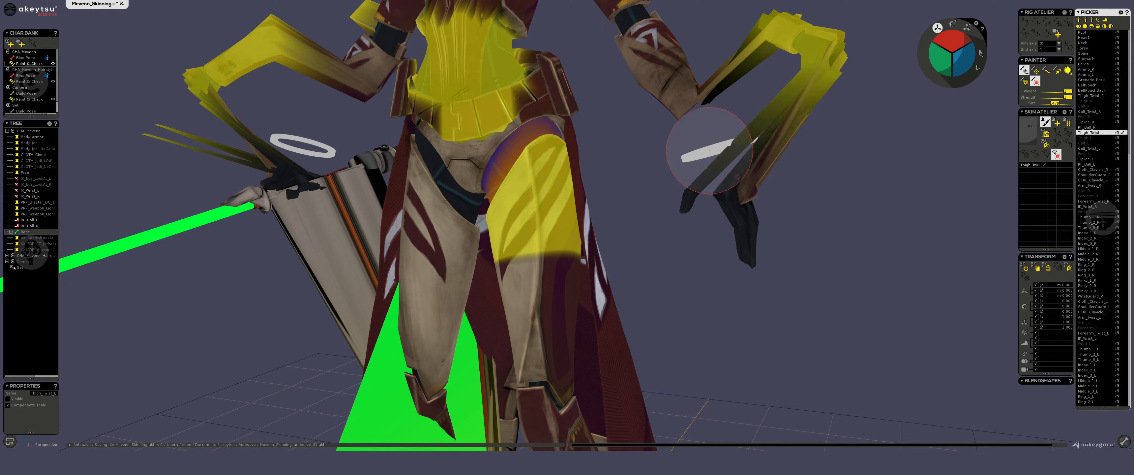
{"action": "mouse_move", "coordinate": [710, 151]}
{"action": "left_mouse_down"}
{"action": "mouse_move", "coordinate": [757, 179]}
{"action": "mouse_move", "coordinate": [780, 238]}
{"action": "left_mouse_up"}
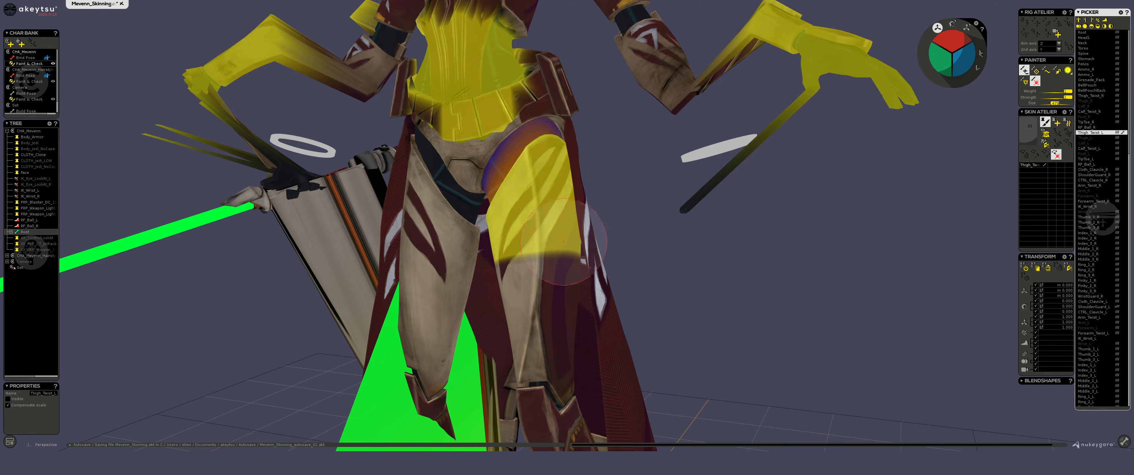
Undo the Thigh_Twist_L weights painted on the torso and arms.
{"action": "key", "text": "ctrl+z"}
{"action": "key", "text": "ctrl+z"}
{"action": "key", "text": "ctrl+z"}
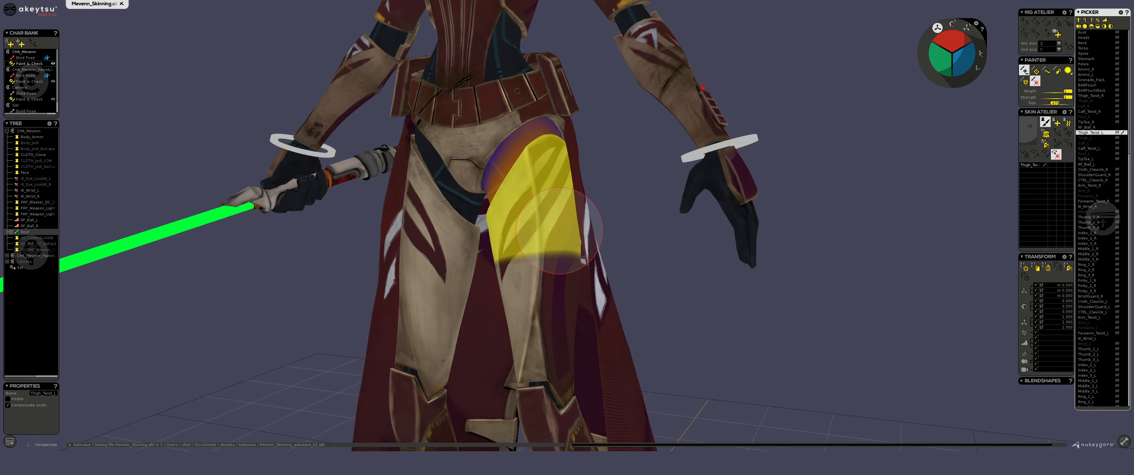
Compare the skin weights of Thigh_L and Thigh_Twist_L, ending with Thigh_L selected and weight painting off.
{"action": "left_click", "coordinate": [1087, 137]}
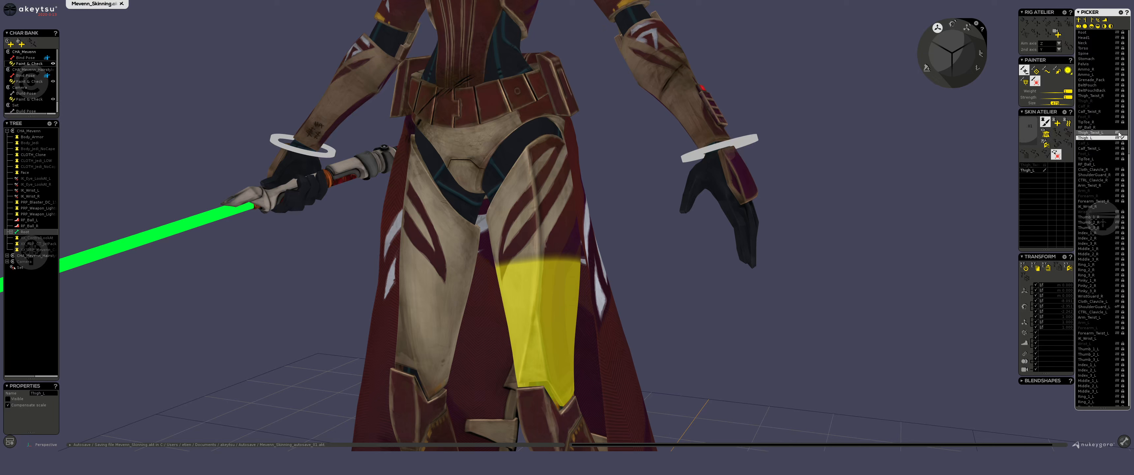
{"action": "left_click", "coordinate": [1093, 132]}
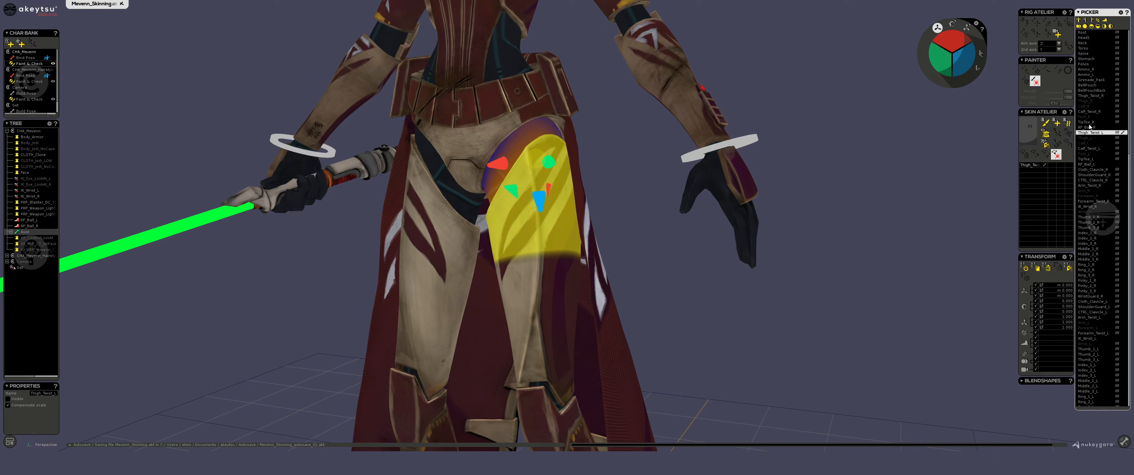
{"action": "left_click", "coordinate": [1092, 137]}
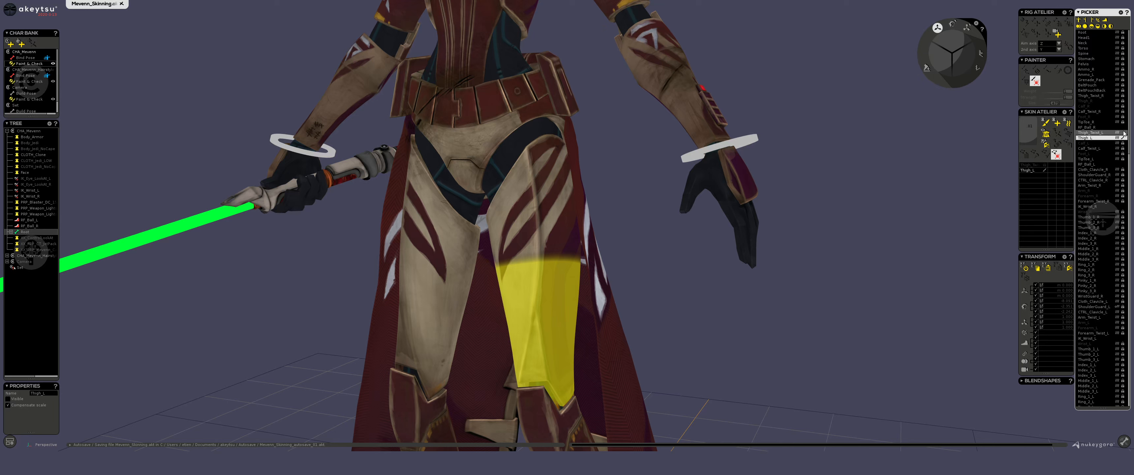
Switch the weight display between Thigh_Twist_L and Thigh_L, and reselect both joints together.
{"action": "left_click", "coordinate": [1031, 165]}
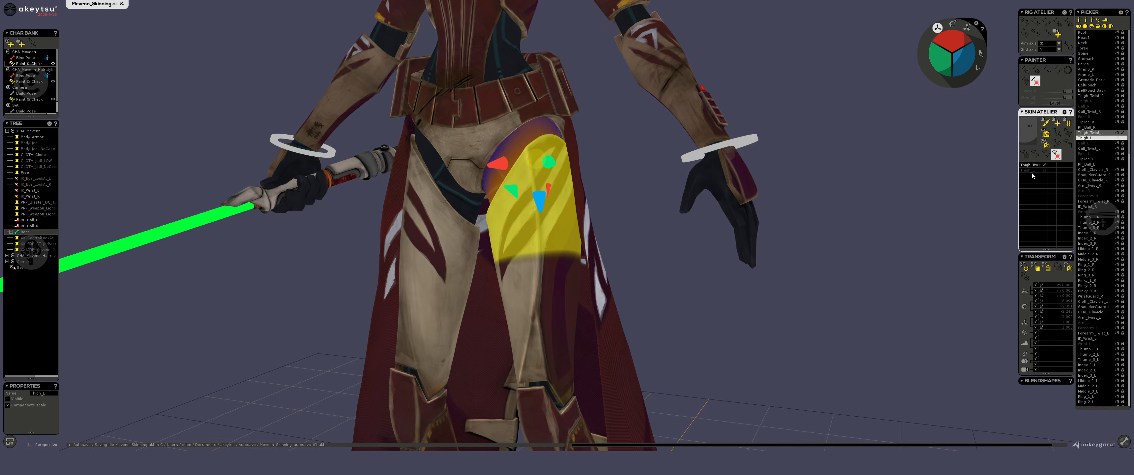
{"action": "left_click", "coordinate": [1035, 171]}
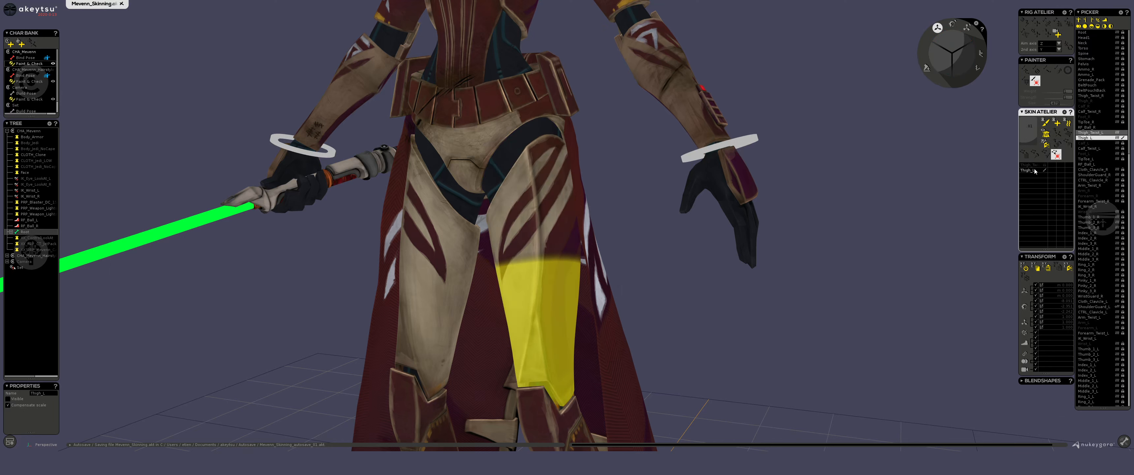
{"action": "left_click", "coordinate": [1031, 165]}
{"action": "left_click", "coordinate": [1035, 170]}
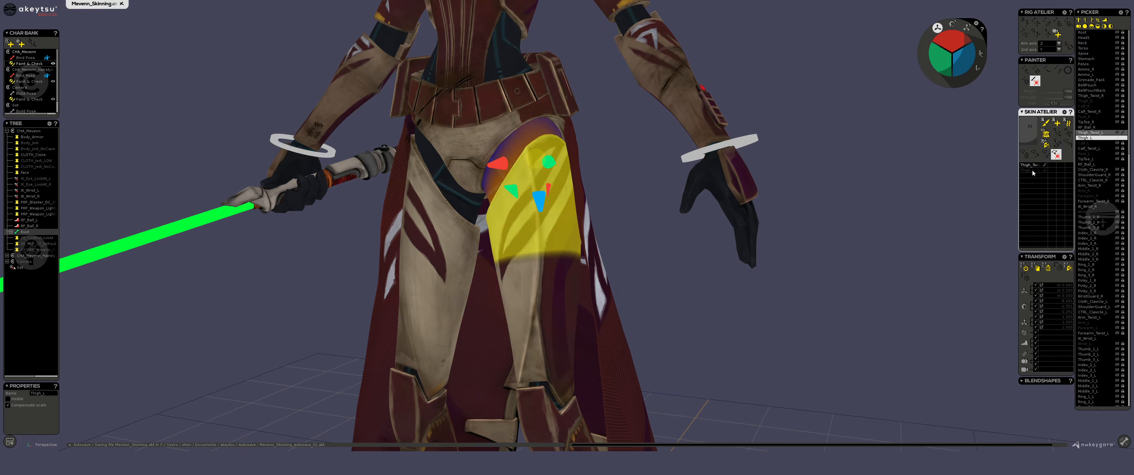
{"action": "left_click", "coordinate": [1089, 133]}
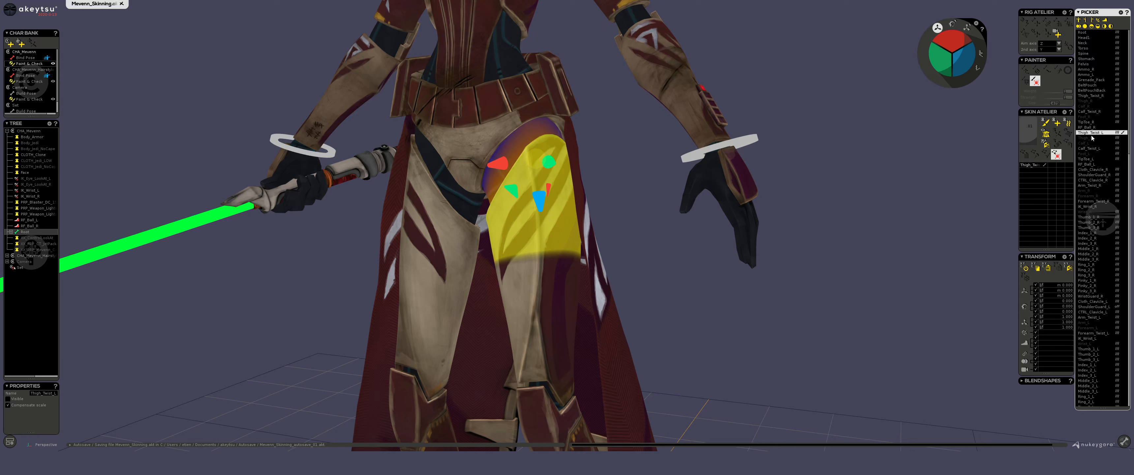
{"action": "left_click", "coordinate": [1092, 138]}
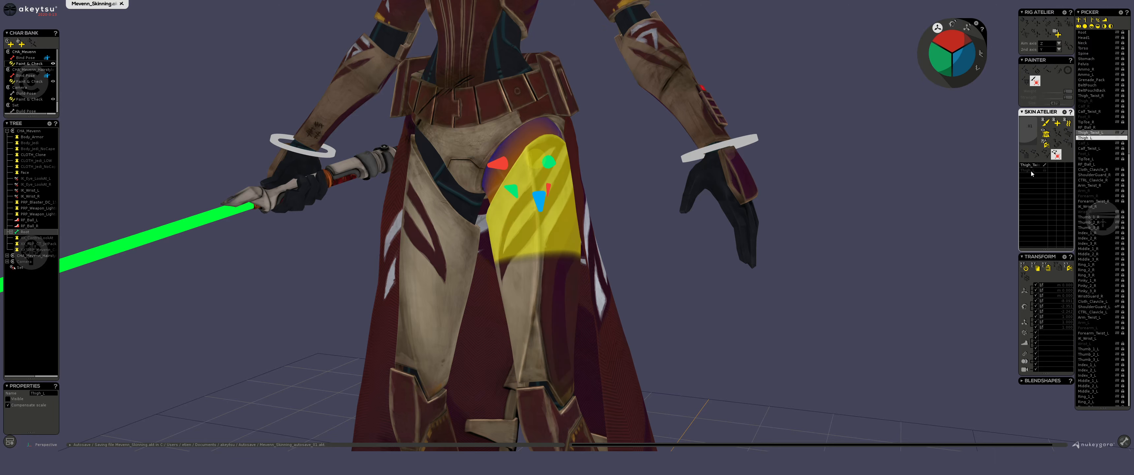
Turn on skin weight painting and alternate the painted joint between Thigh_Twist_L and Thigh_L, ending on Thigh_L.
{"action": "left_click", "coordinate": [1045, 123]}
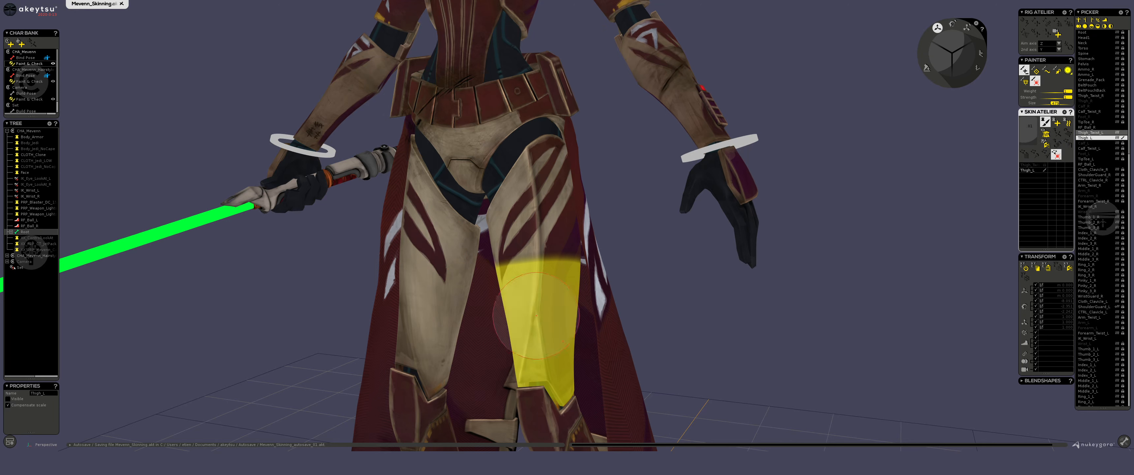
{"action": "left_click", "coordinate": [1033, 166]}
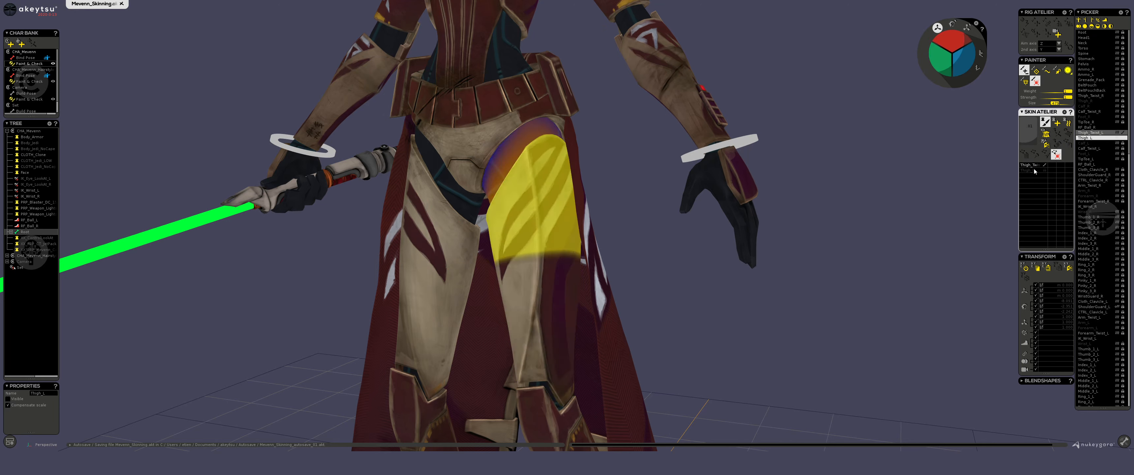
{"action": "left_click", "coordinate": [1034, 171]}
{"action": "left_click", "coordinate": [1032, 165]}
{"action": "left_click", "coordinate": [1033, 171]}
{"action": "left_click", "coordinate": [1033, 165]}
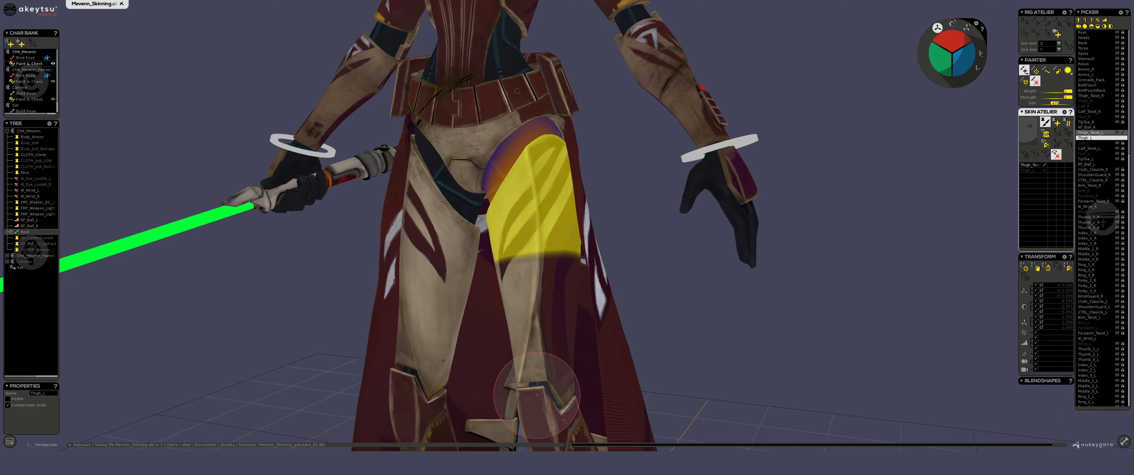
{"action": "left_click", "coordinate": [1032, 170]}
{"action": "left_click", "coordinate": [1032, 165]}
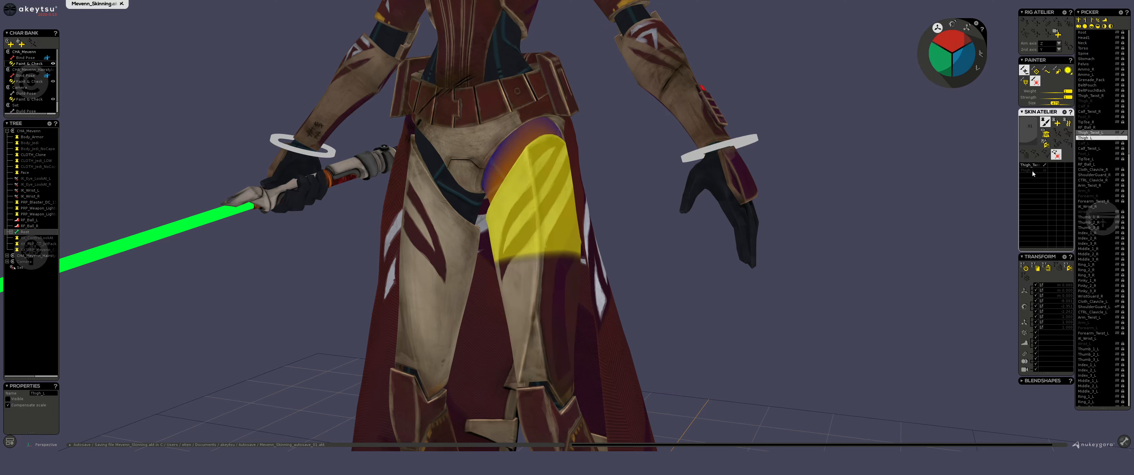
{"action": "left_click", "coordinate": [1032, 170]}
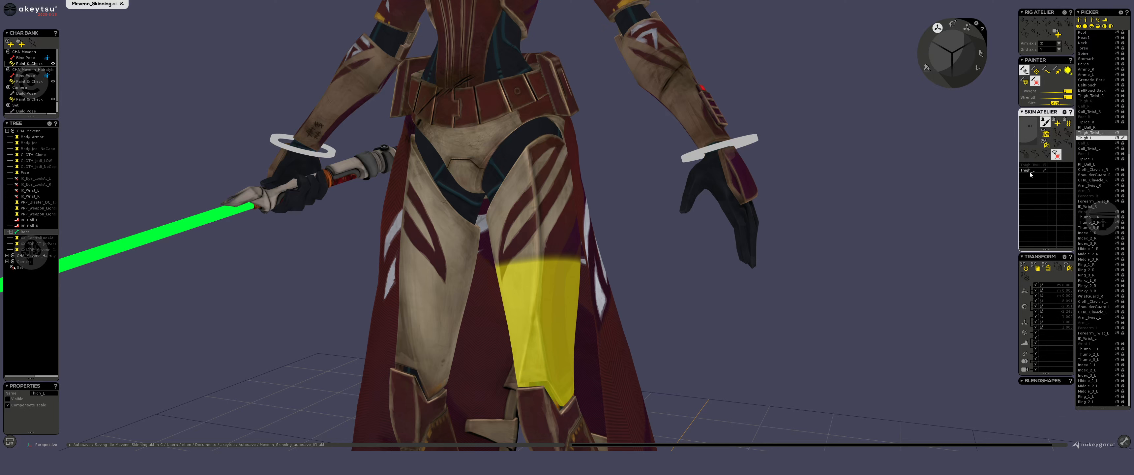
Try shifting the weight boundary along the thigh by painting the Thigh_L and Thigh_Twist_L weights in turn.
{"action": "mouse_move", "coordinate": [523, 231]}
{"action": "left_mouse_down", "text": "ctrl"}
{"action": "mouse_move", "coordinate": [555, 261]}
{"action": "mouse_move", "coordinate": [569, 310]}
{"action": "left_mouse_up", "text": "ctrl"}
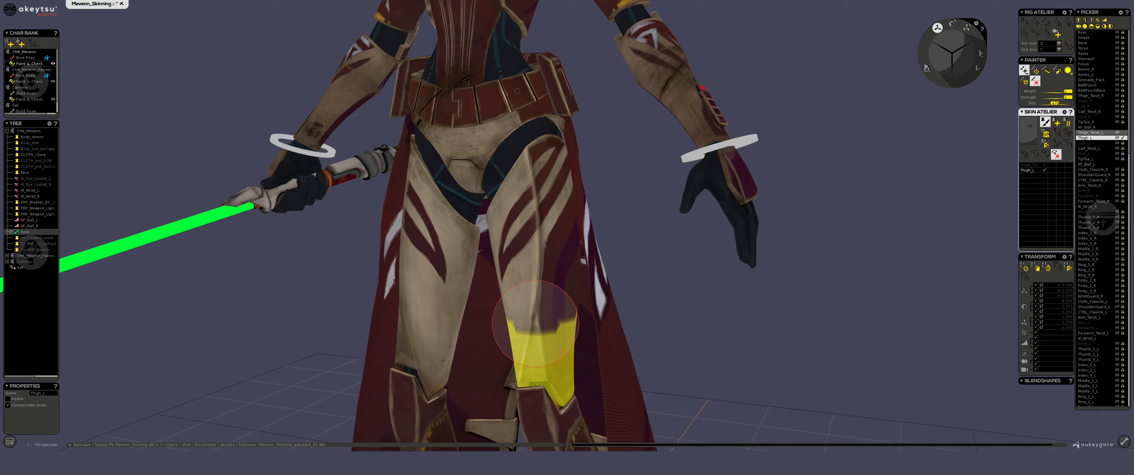
{"action": "left_click", "coordinate": [1030, 165]}
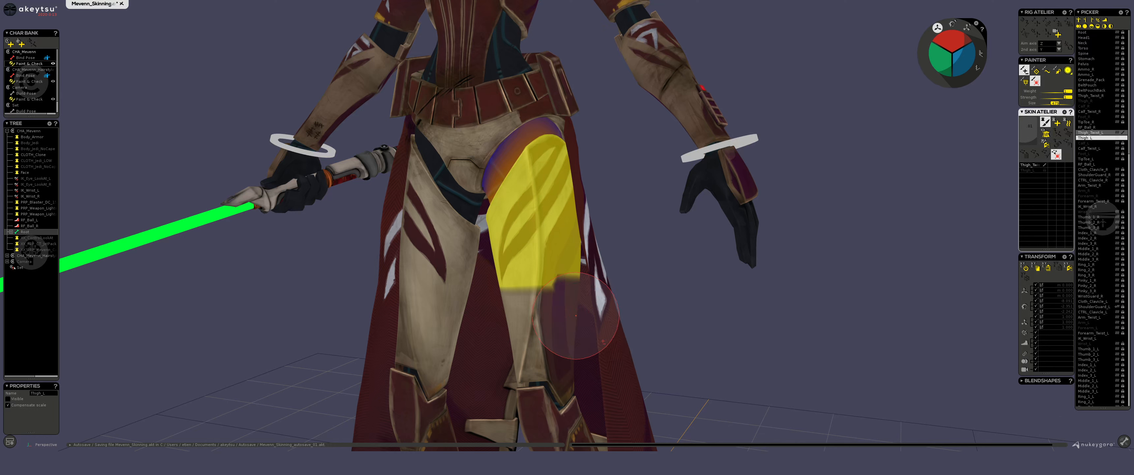
{"action": "left_click_drag", "start_coordinate": [556, 334], "coordinate": [506, 324]}
{"action": "left_click_drag", "start_coordinate": [517, 289], "coordinate": [597, 275]}
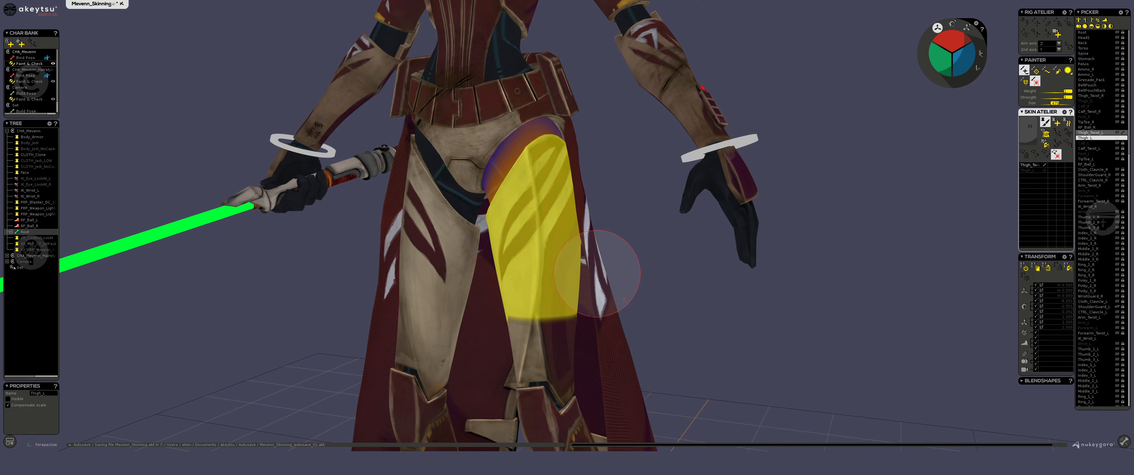
{"action": "left_click", "coordinate": [1030, 170]}
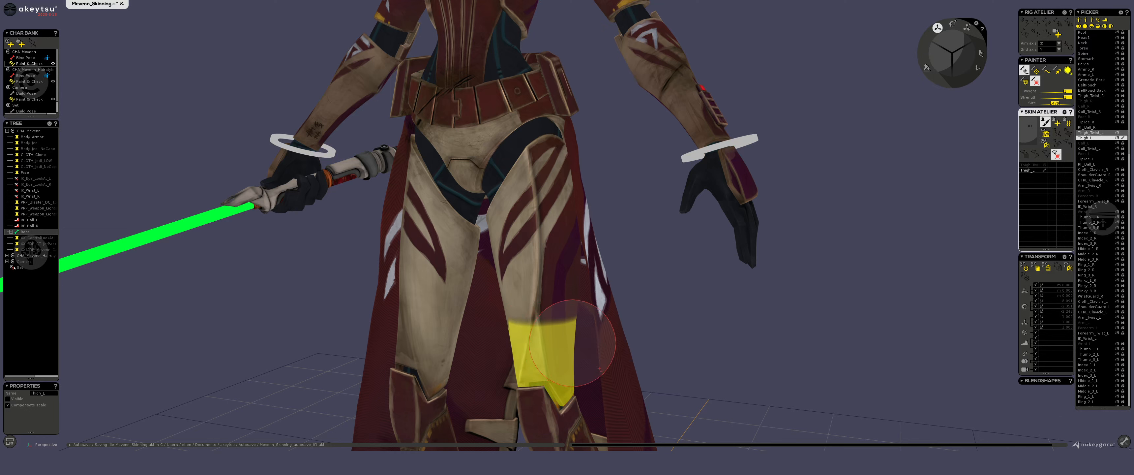
{"action": "mouse_move", "coordinate": [585, 344]}
{"action": "left_mouse_down"}
{"action": "mouse_move", "coordinate": [539, 344]}
{"action": "mouse_move", "coordinate": [502, 317]}
{"action": "mouse_move", "coordinate": [572, 324]}
{"action": "mouse_move", "coordinate": [514, 325]}
{"action": "left_mouse_up"}
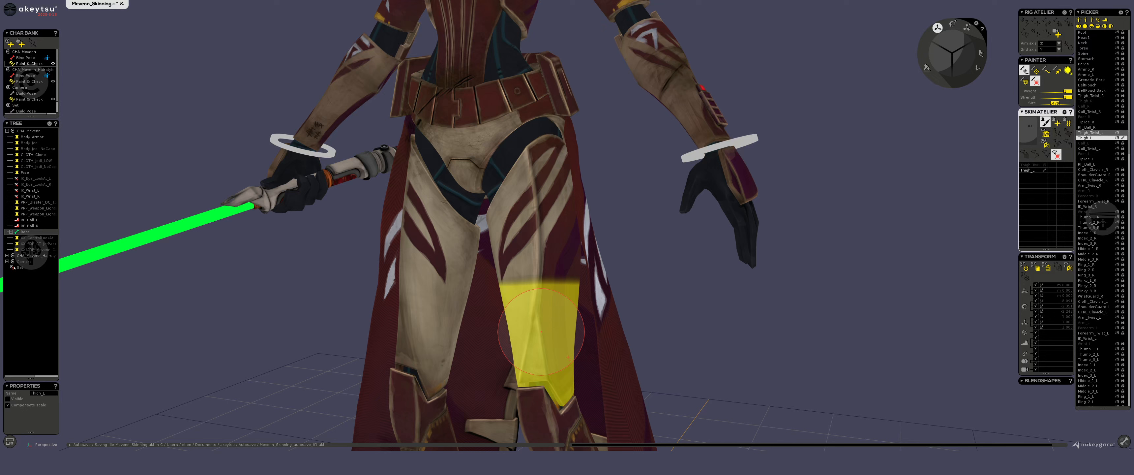
Try smoothing the Thigh_L weights across the mid-thigh boundary with the smoothing brush, and inspect the gradient.
{"action": "left_click", "coordinate": [1044, 72]}
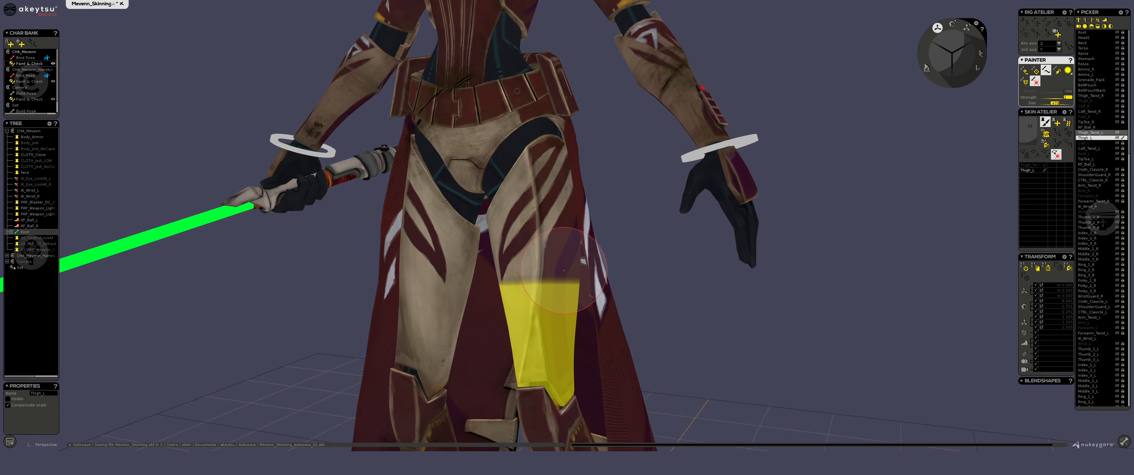
{"action": "mouse_move", "coordinate": [544, 286]}
{"action": "left_mouse_down"}
{"action": "mouse_move", "coordinate": [550, 264]}
{"action": "mouse_move", "coordinate": [578, 262]}
{"action": "left_mouse_up"}
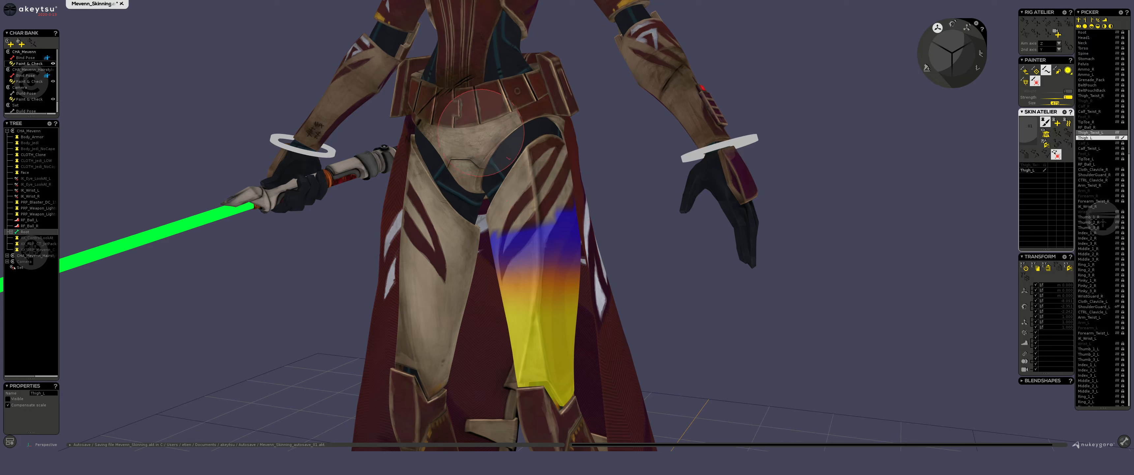
{"action": "scroll", "coordinate": [458, 59], "scroll_direction": "down", "scroll_amount": 4}
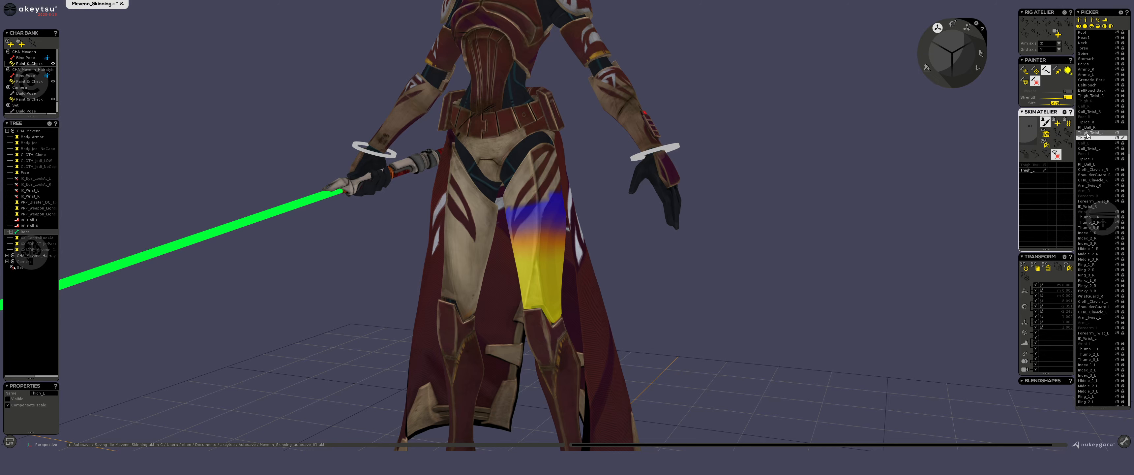
{"action": "scroll", "coordinate": [551, 215], "scroll_direction": "up", "scroll_amount": 2}
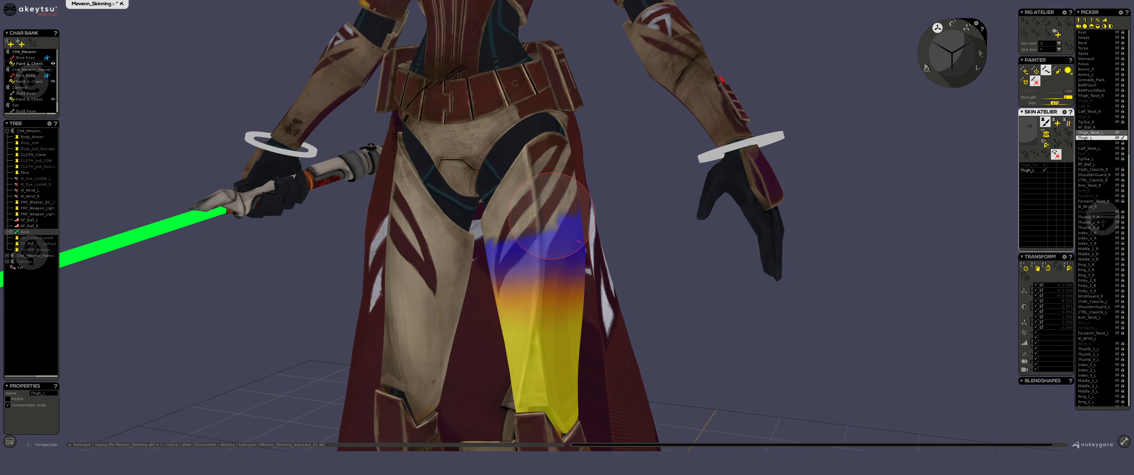
{"action": "scroll", "coordinate": [542, 229], "scroll_direction": "up", "scroll_amount": 2}
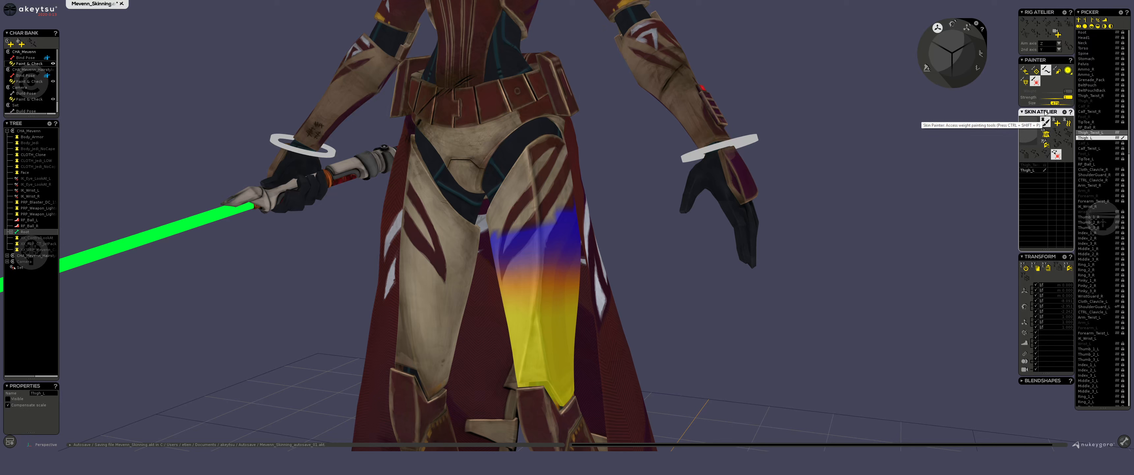
Return the painter to the paint brush, and view the overclick mouse macro before going back to akeytsu.
{"action": "left_click", "coordinate": [1025, 70]}
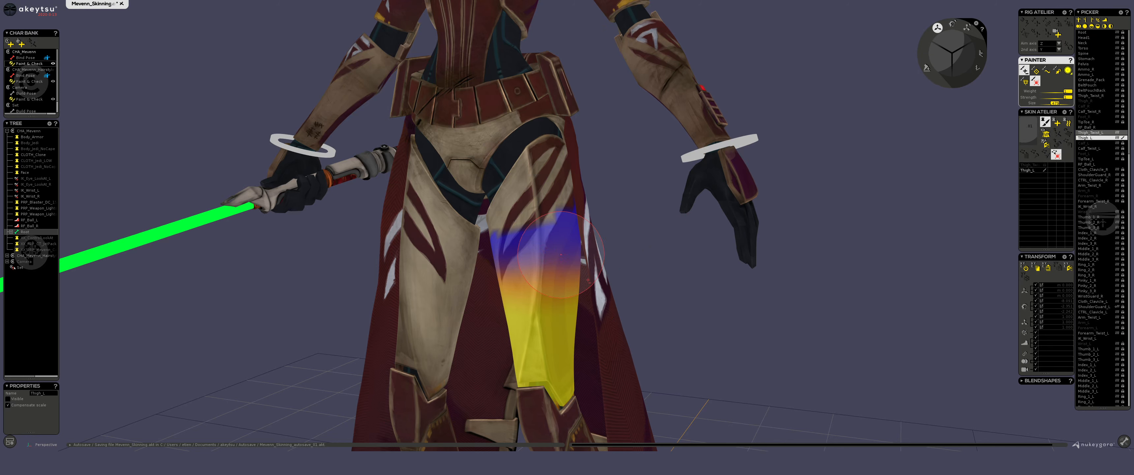
{"action": "key", "text": "alt+Tab"}
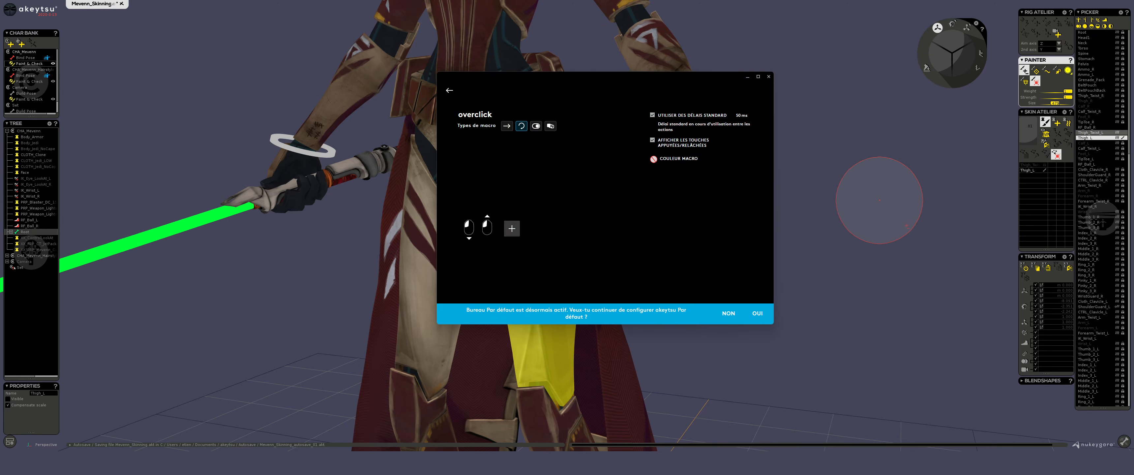
{"action": "left_click", "coordinate": [877, 211]}
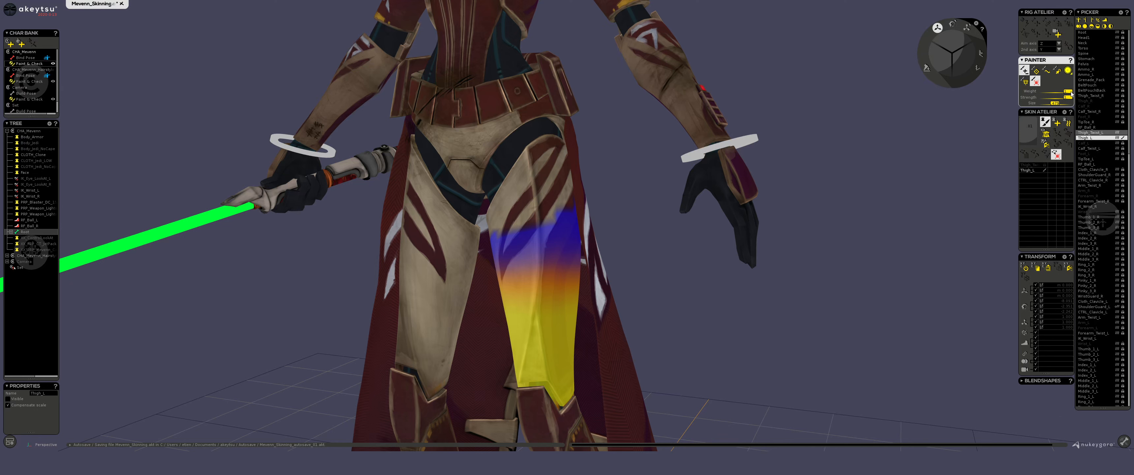
Lower the brush weight and try painting Thigh_L weights repeatedly over the upper thigh.
{"action": "left_click_drag", "start_coordinate": [1071, 93], "coordinate": [1046, 93]}
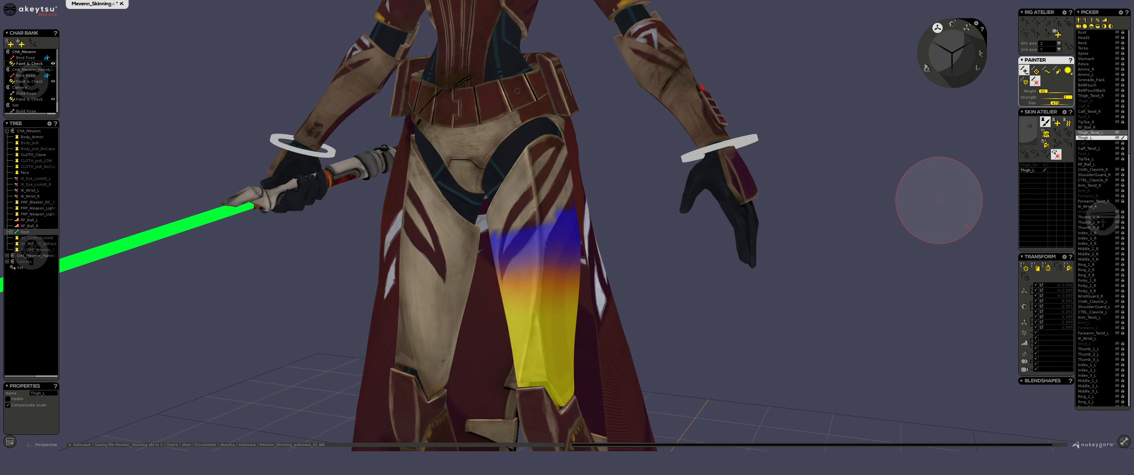
{"action": "mouse_move", "coordinate": [545, 241]}
{"action": "left_mouse_down"}
{"action": "mouse_move", "coordinate": [547, 231]}
{"action": "mouse_move", "coordinate": [534, 251]}
{"action": "mouse_move", "coordinate": [540, 206]}
{"action": "mouse_move", "coordinate": [537, 225]}
{"action": "left_mouse_up"}
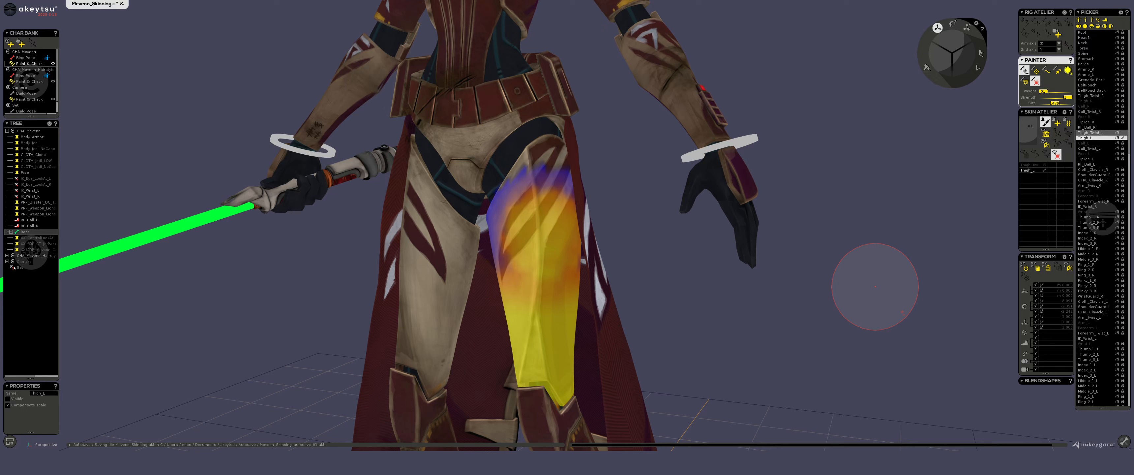
Undo the Thigh_L strokes, the smoothing and the earlier boundary painting on the thigh.
{"action": "key", "text": "ctrl+z"}
{"action": "key", "text": "ctrl+z"}
{"action": "key", "text": "ctrl+z"}
{"action": "key", "text": "ctrl+z"}
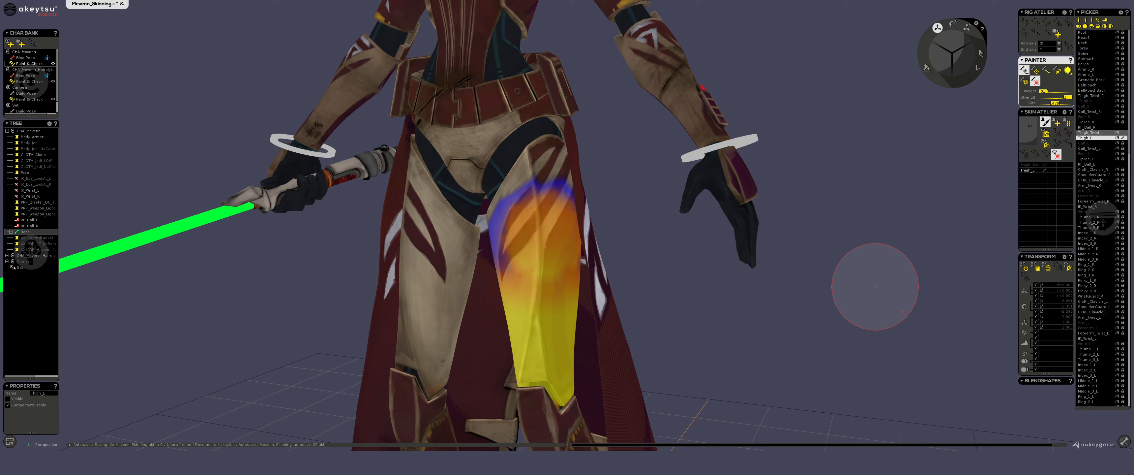
{"action": "key", "text": "ctrl+z"}
{"action": "key", "text": "ctrl+z"}
{"action": "key", "text": "ctrl+z"}
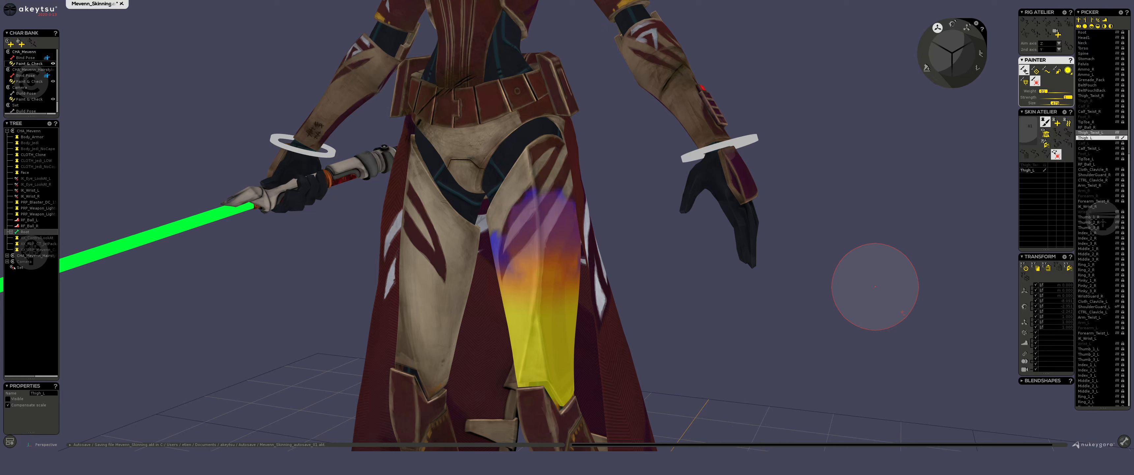
{"action": "key", "text": "ctrl+z"}
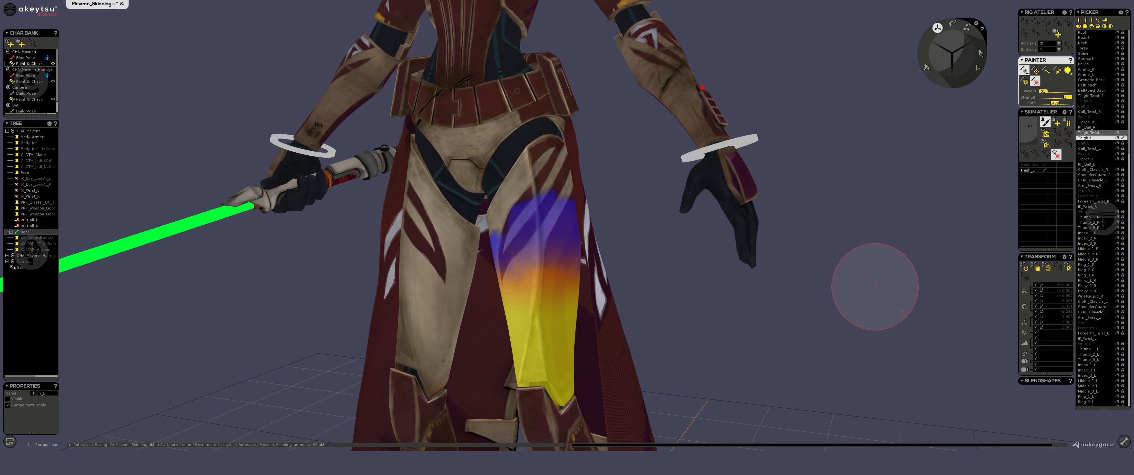
{"action": "key", "text": "ctrl+z"}
{"action": "key", "text": "ctrl+z"}
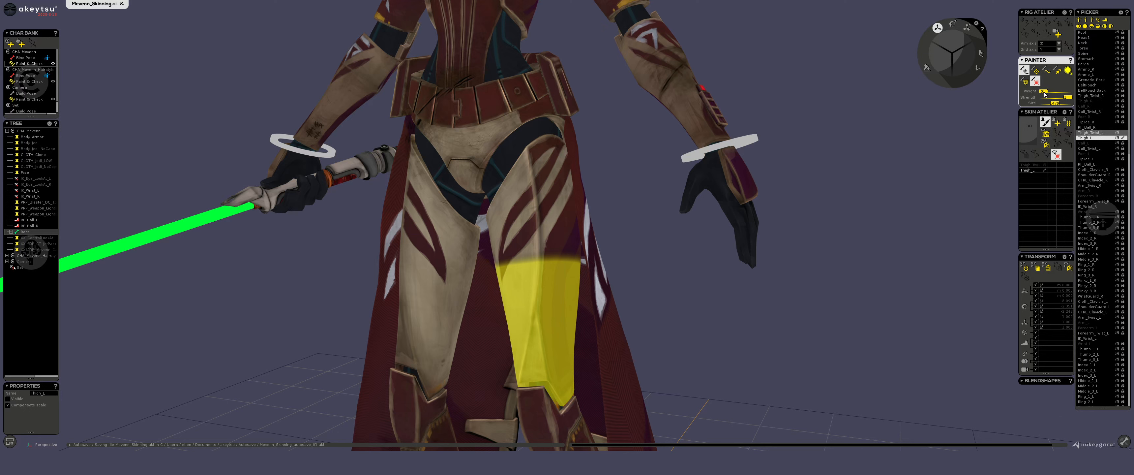
Lower the brush strength and paint light Thigh_L weights just above the boundary on the thigh.
{"action": "left_click_drag", "start_coordinate": [1068, 99], "coordinate": [1041, 103]}
{"action": "left_click_drag", "start_coordinate": [1045, 99], "coordinate": [1045, 98]}
{"action": "left_click_drag", "start_coordinate": [1044, 98], "coordinate": [1050, 99]}
{"action": "left_click_drag", "start_coordinate": [544, 259], "coordinate": [546, 253]}
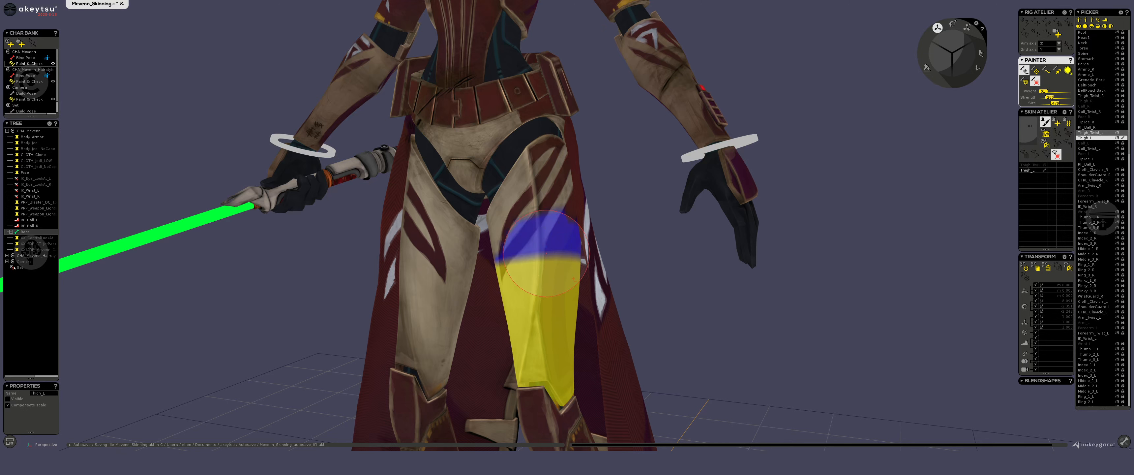
Fine-tune the low brush strength and extend the light Thigh_L weights over the upper thigh.
{"action": "left_click_drag", "start_coordinate": [1052, 101], "coordinate": [1048, 101]}
{"action": "mouse_move", "coordinate": [572, 249]}
{"action": "left_mouse_down"}
{"action": "mouse_move", "coordinate": [550, 225]}
{"action": "mouse_move", "coordinate": [558, 191]}
{"action": "mouse_move", "coordinate": [561, 276]}
{"action": "left_mouse_up"}
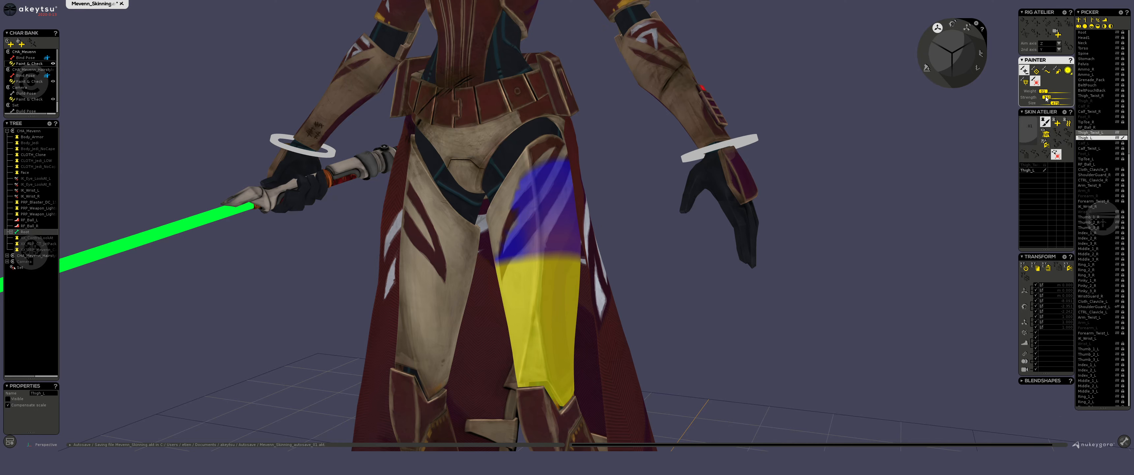
{"action": "left_click_drag", "start_coordinate": [1045, 97], "coordinate": [1050, 97]}
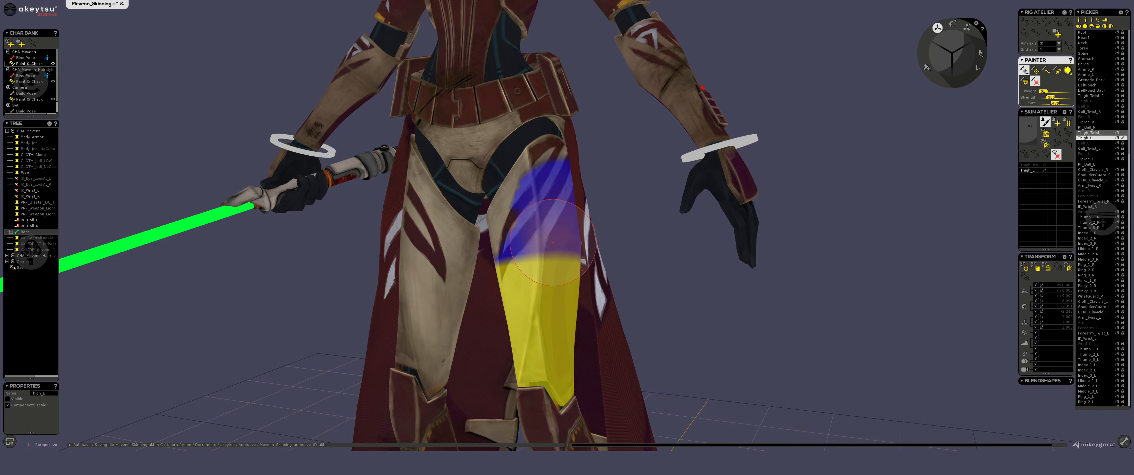